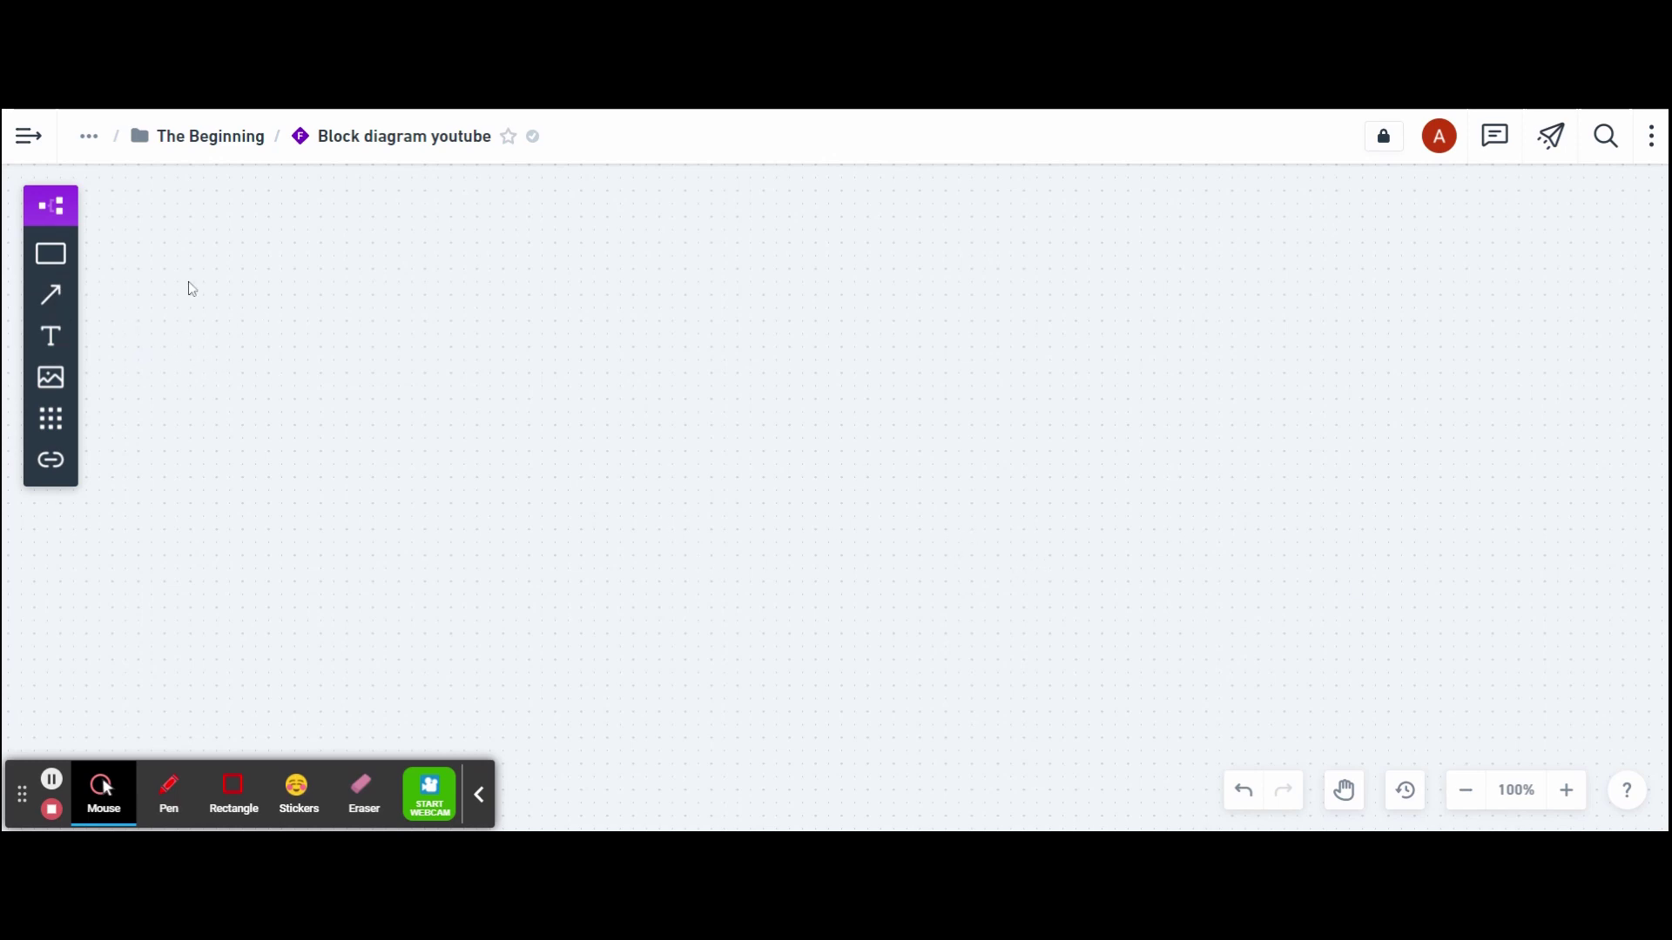
# Add a rectangle labelled 'mixer' below the page centre
pyautogui.click(43, 273)
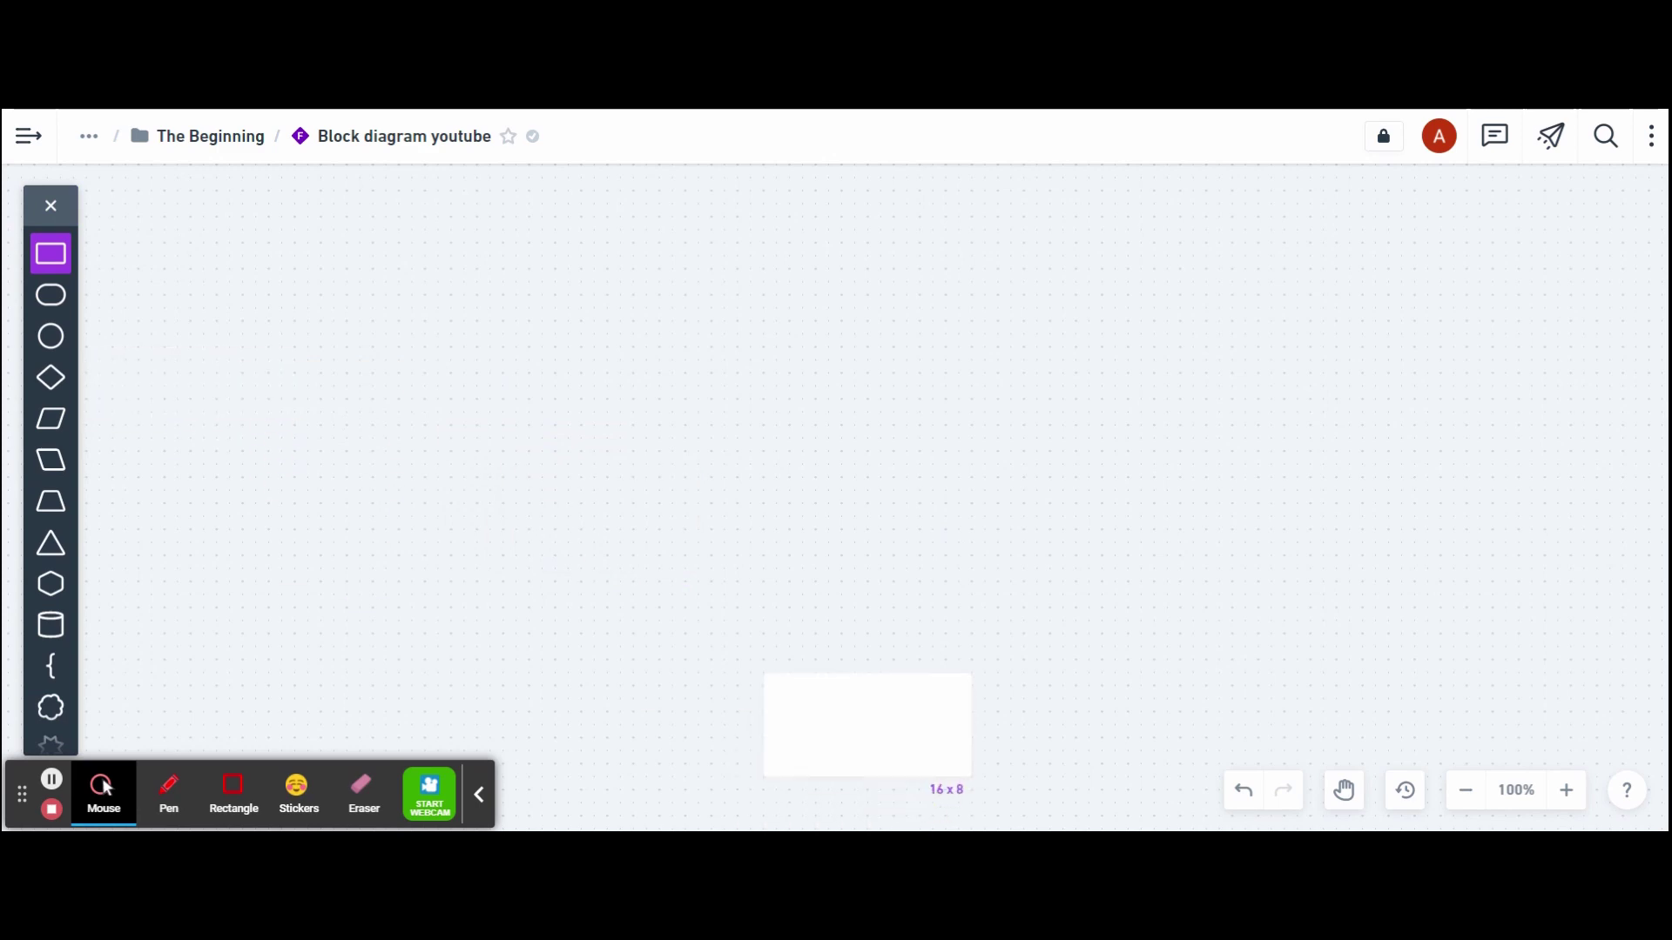
pyautogui.click(766, 642)
pyautogui.write('mixer')
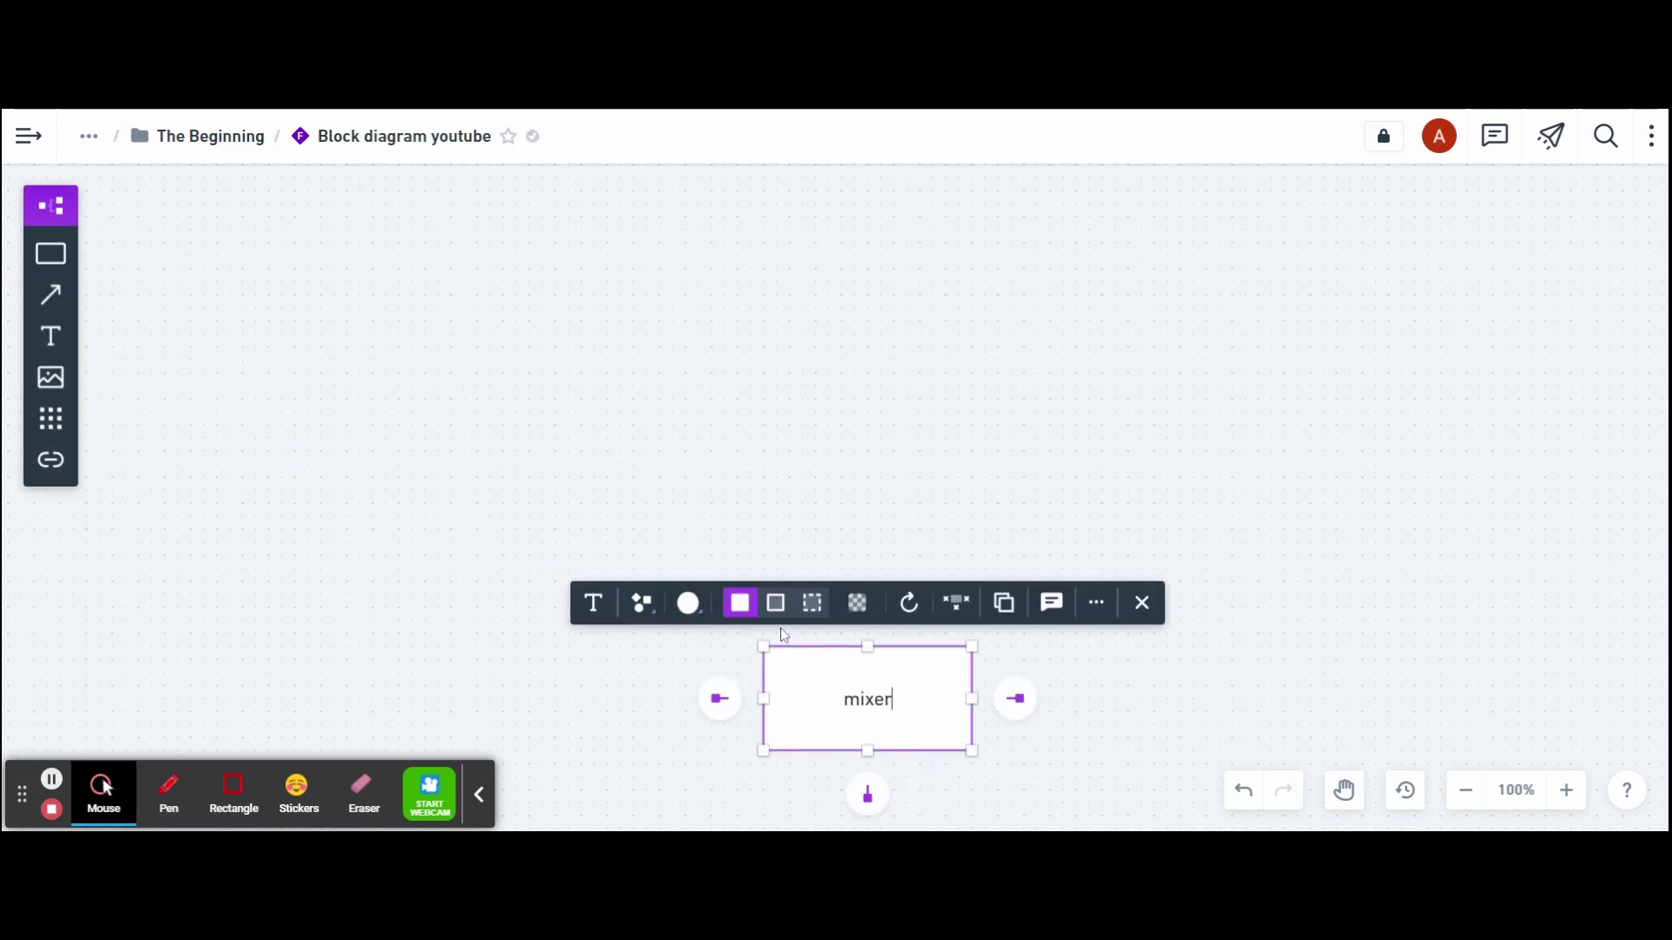
pyautogui.press('Return')
pyautogui.click(505, 609)
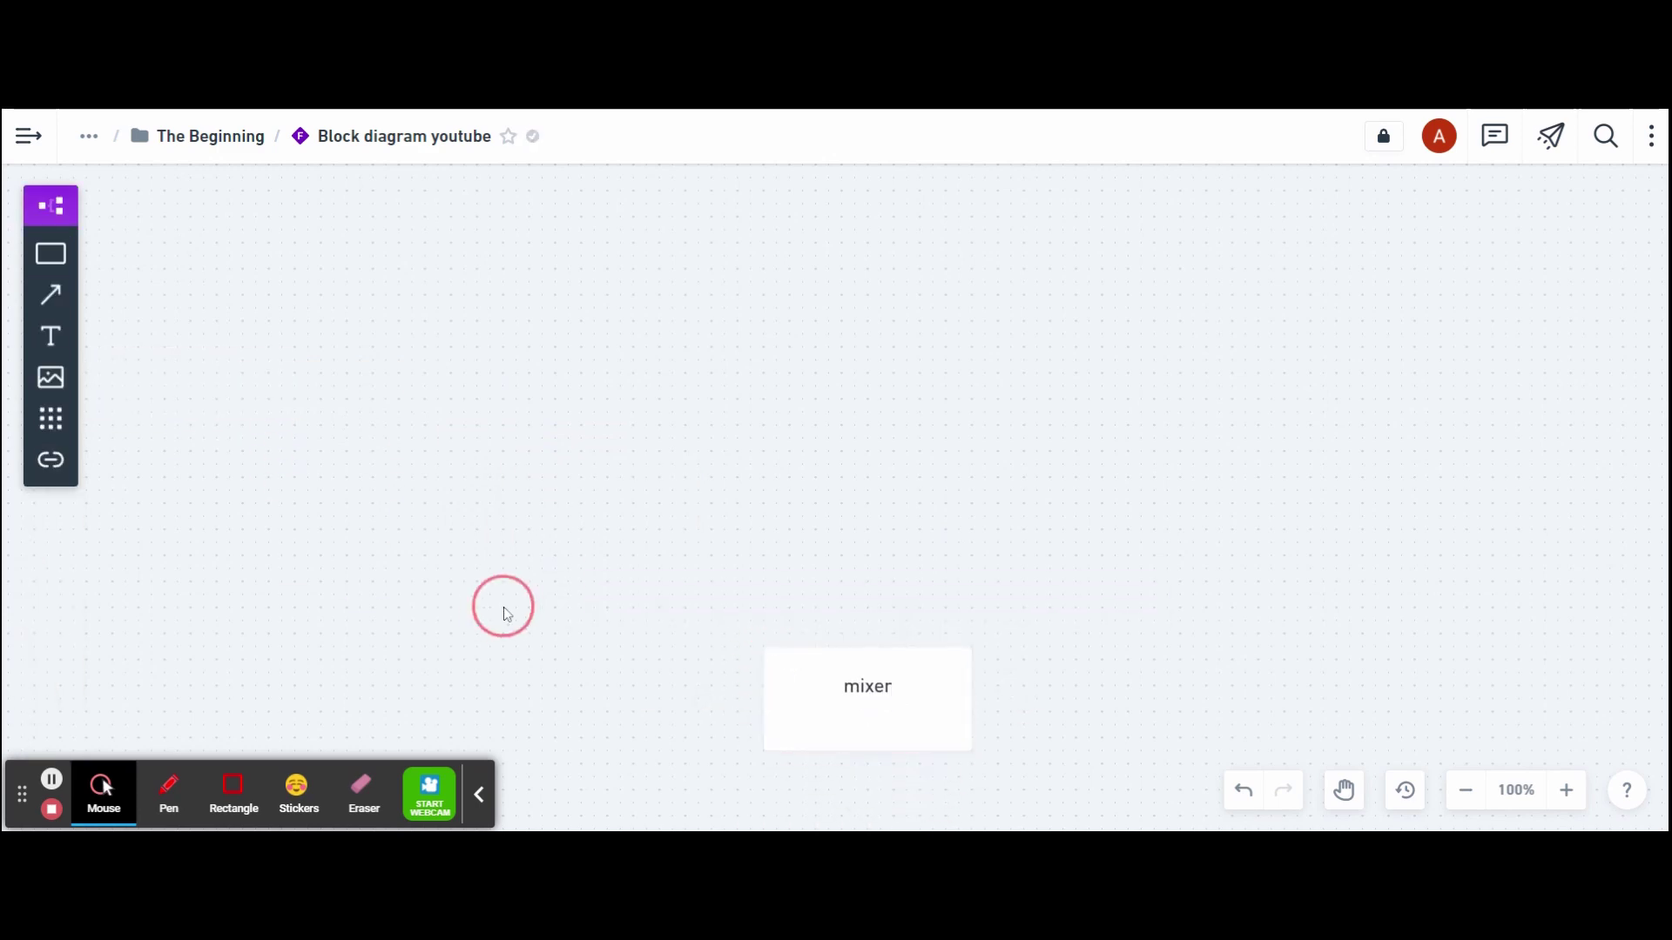
# Draw a tall rectangle for SB above and left of the mixer box
pyautogui.click(50, 253)
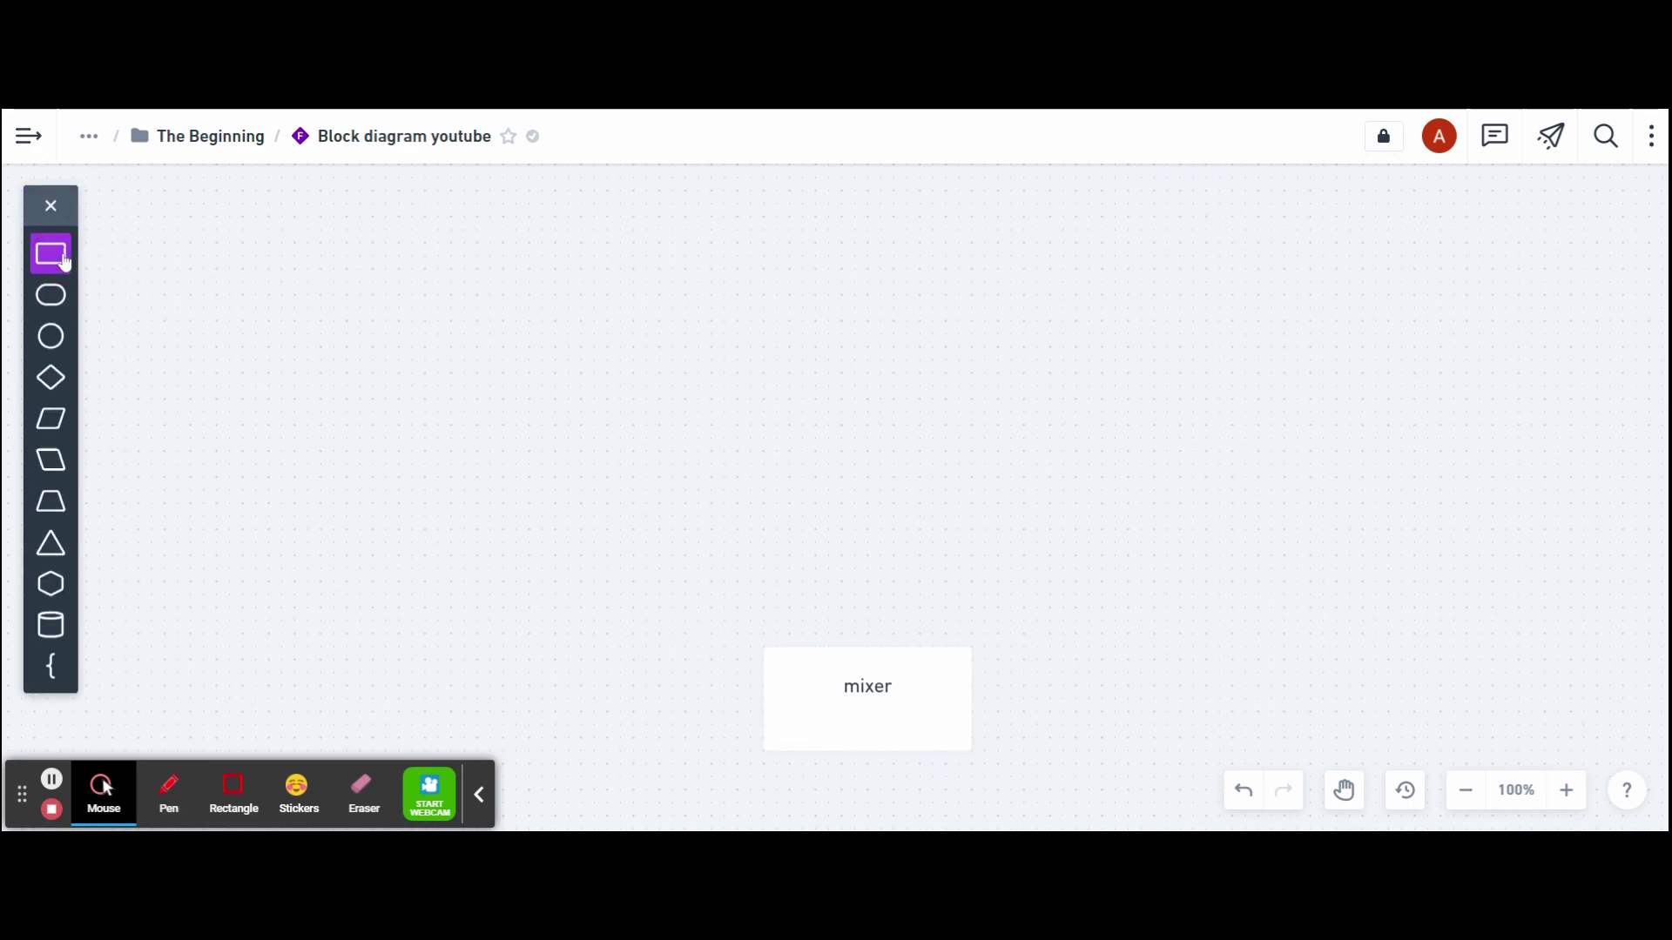
pyautogui.moveTo(426, 245); pyautogui.dragTo(568, 516)
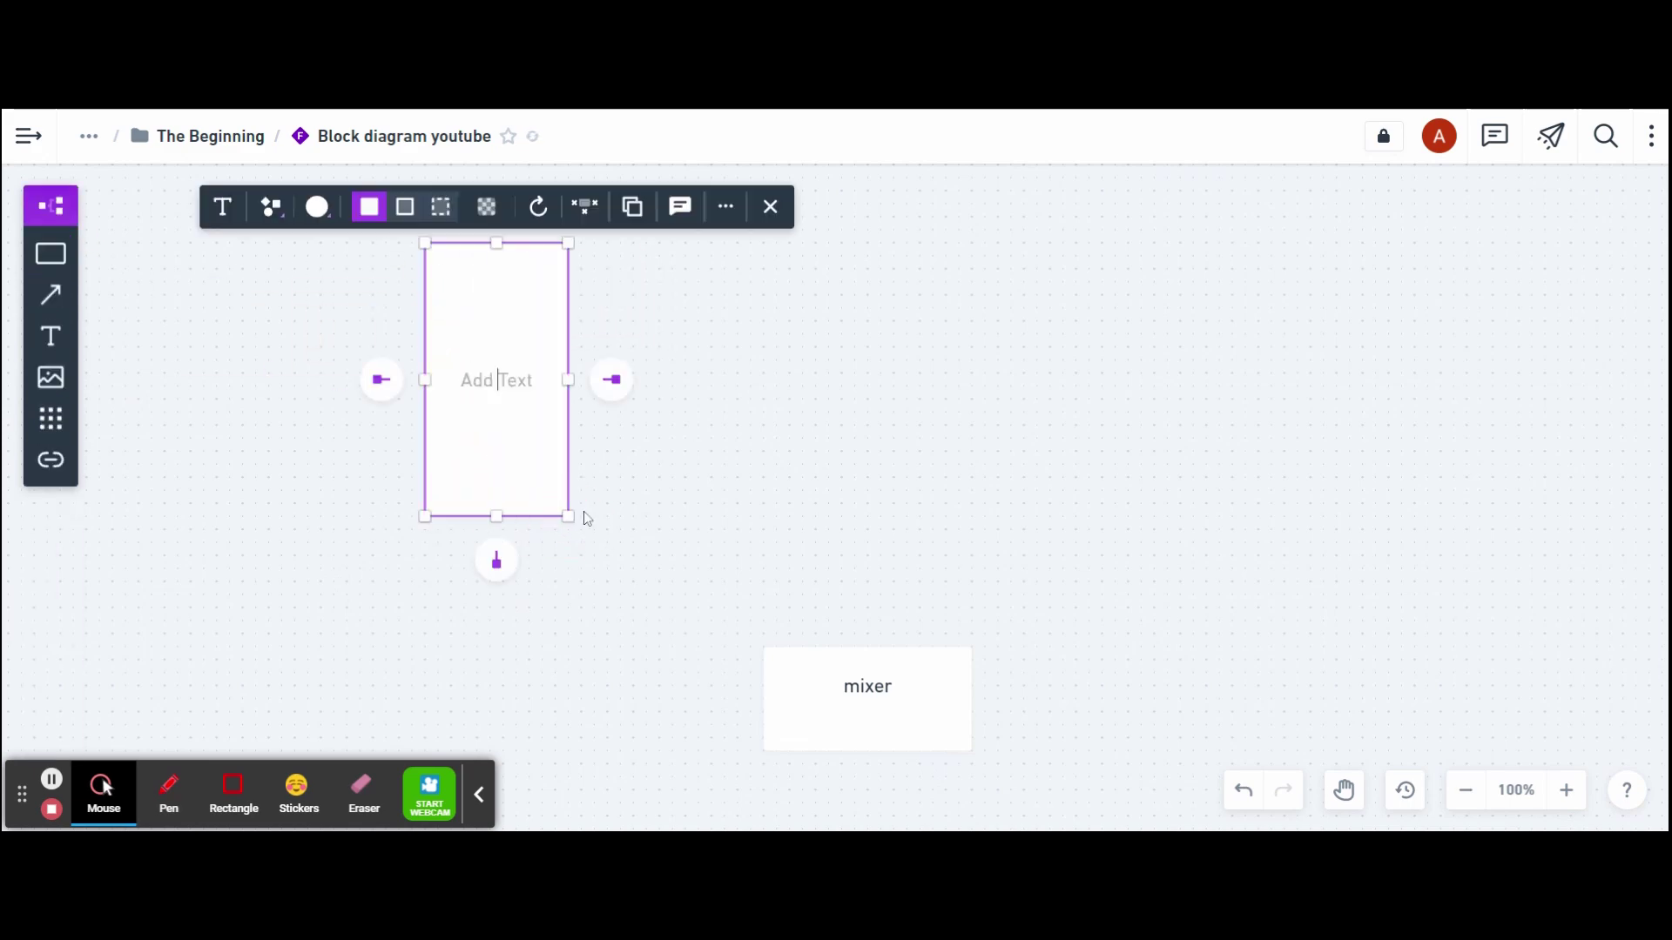
pyautogui.click(719, 381)
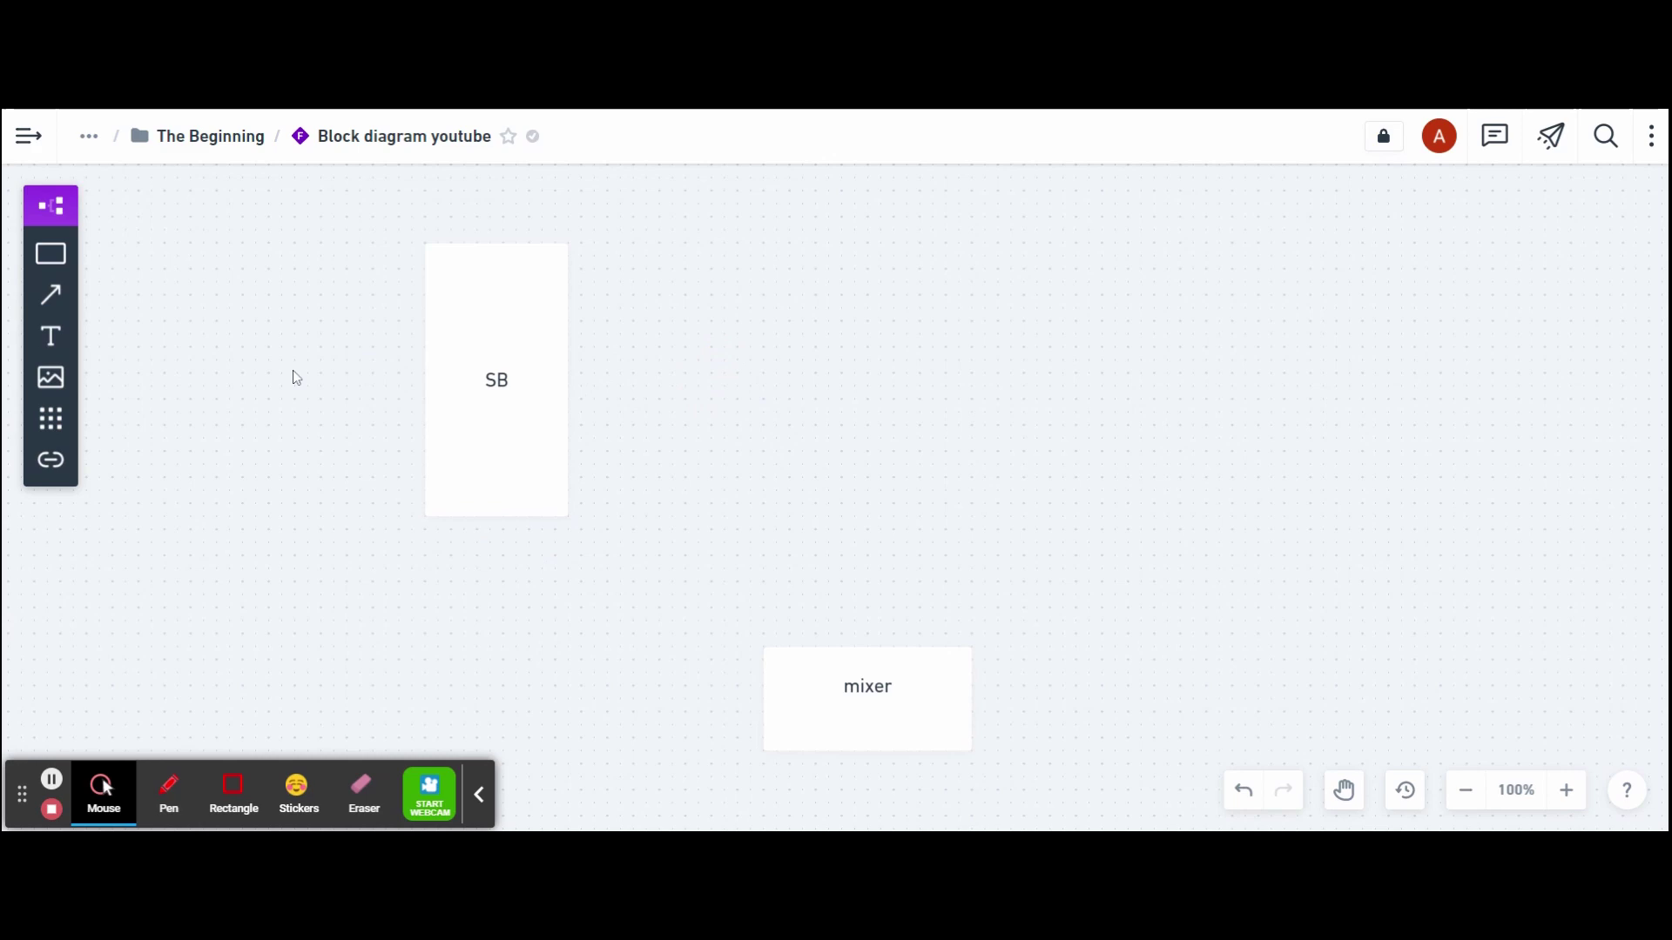
pyautogui.click(50, 253)
# Draw a row of four linked circles across the top, above the SB box
pyautogui.click(50, 336)
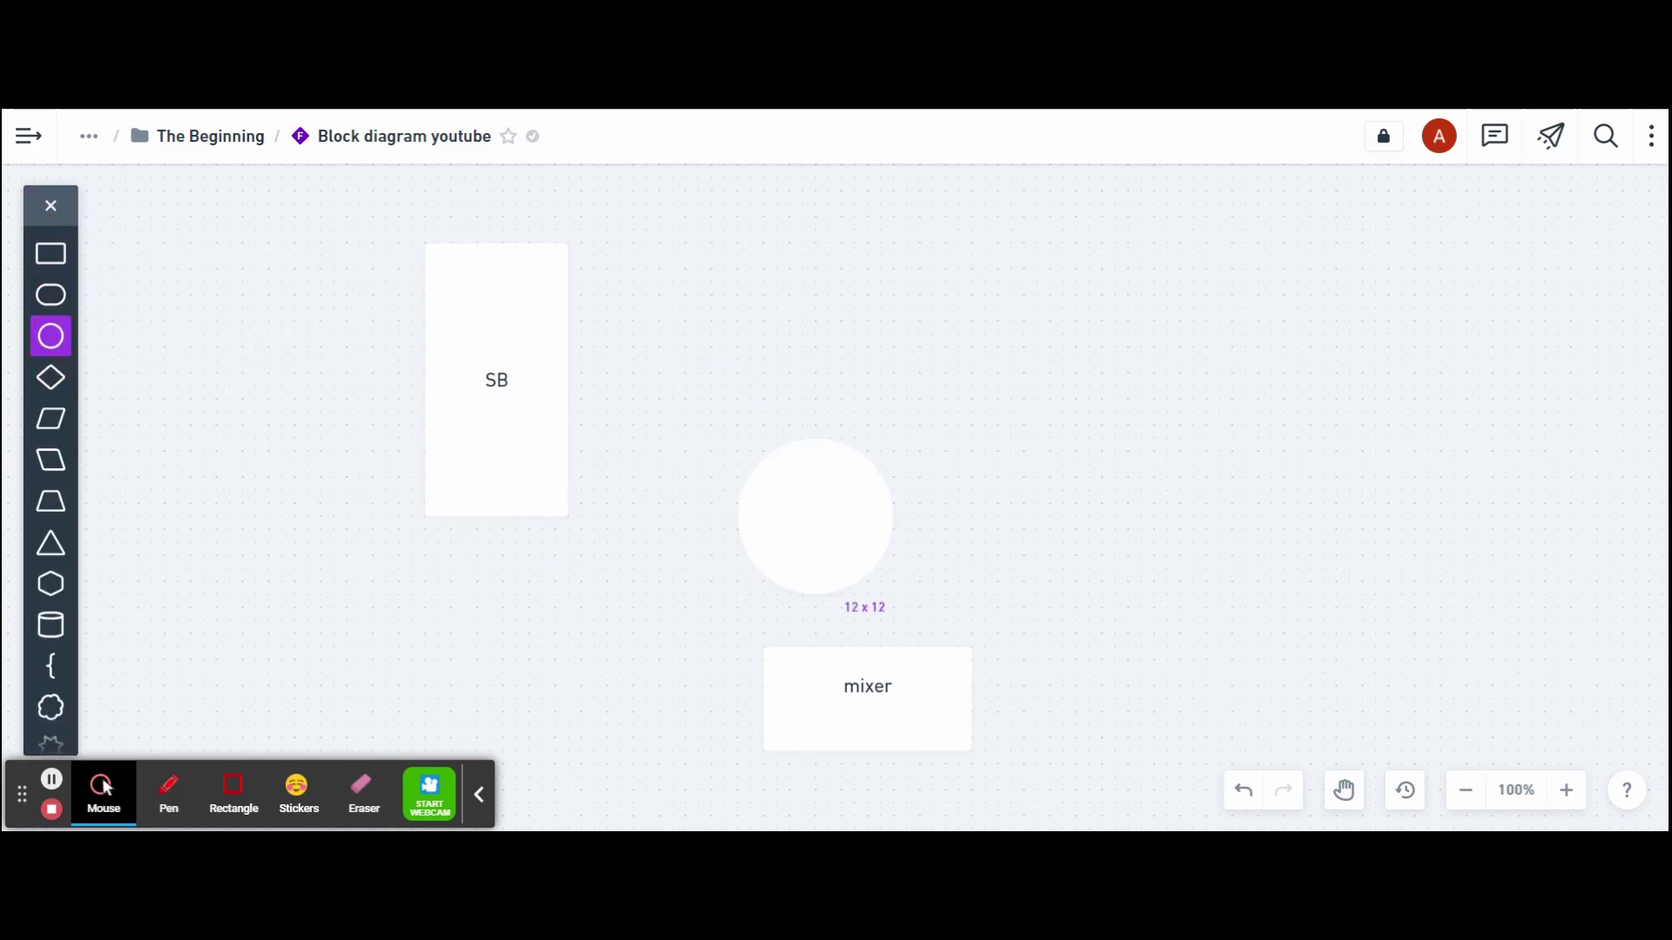
pyautogui.scroll(1, 725, 270)
pyautogui.scroll(1, 645, 278)
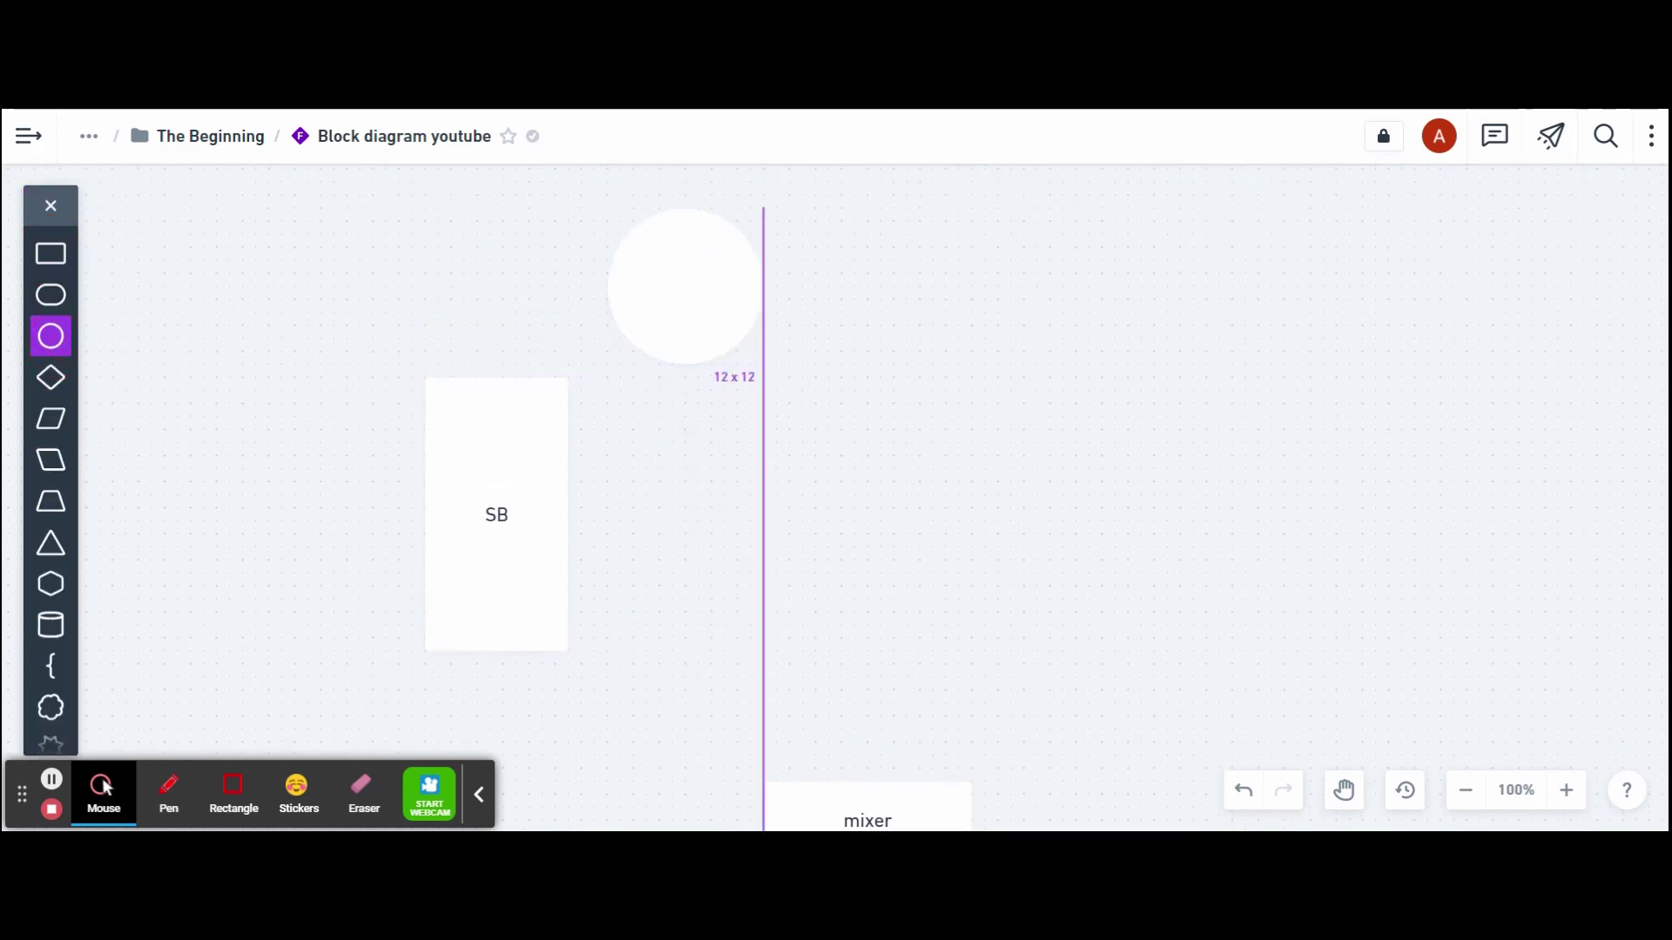
pyautogui.moveTo(609, 211)
pyautogui.mouseDown()
pyautogui.moveTo(687, 287)
pyautogui.moveTo(660, 269)
pyautogui.moveTo(764, 261)
pyautogui.mouseUp()
pyautogui.click(730, 292)
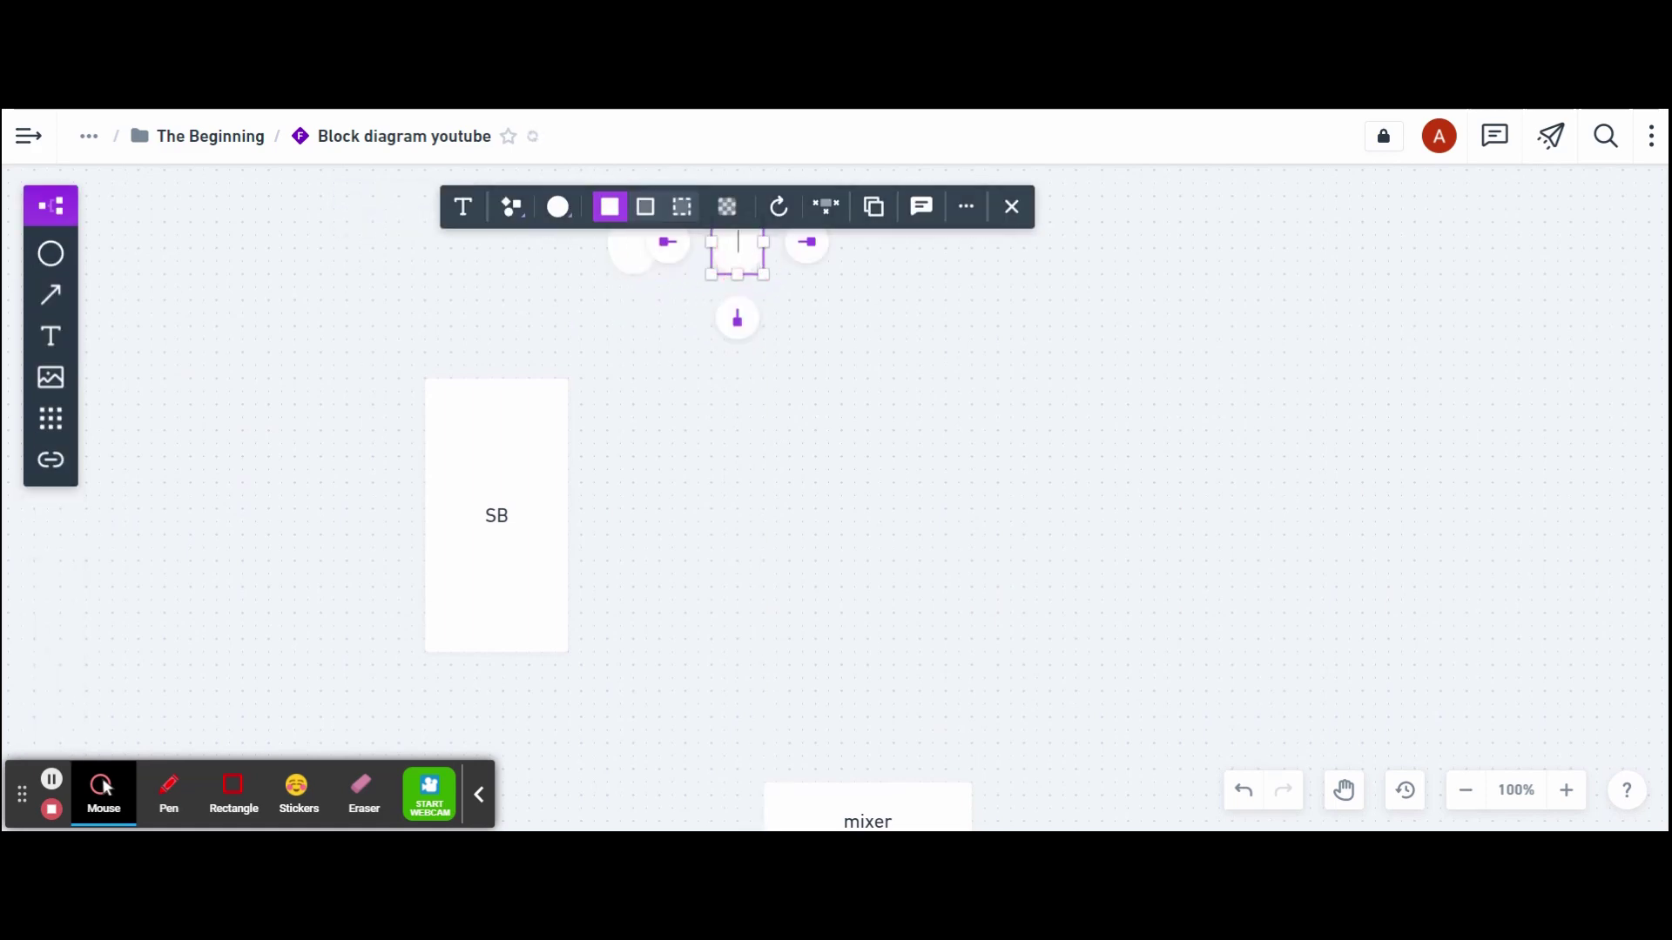
pyautogui.click(808, 302)
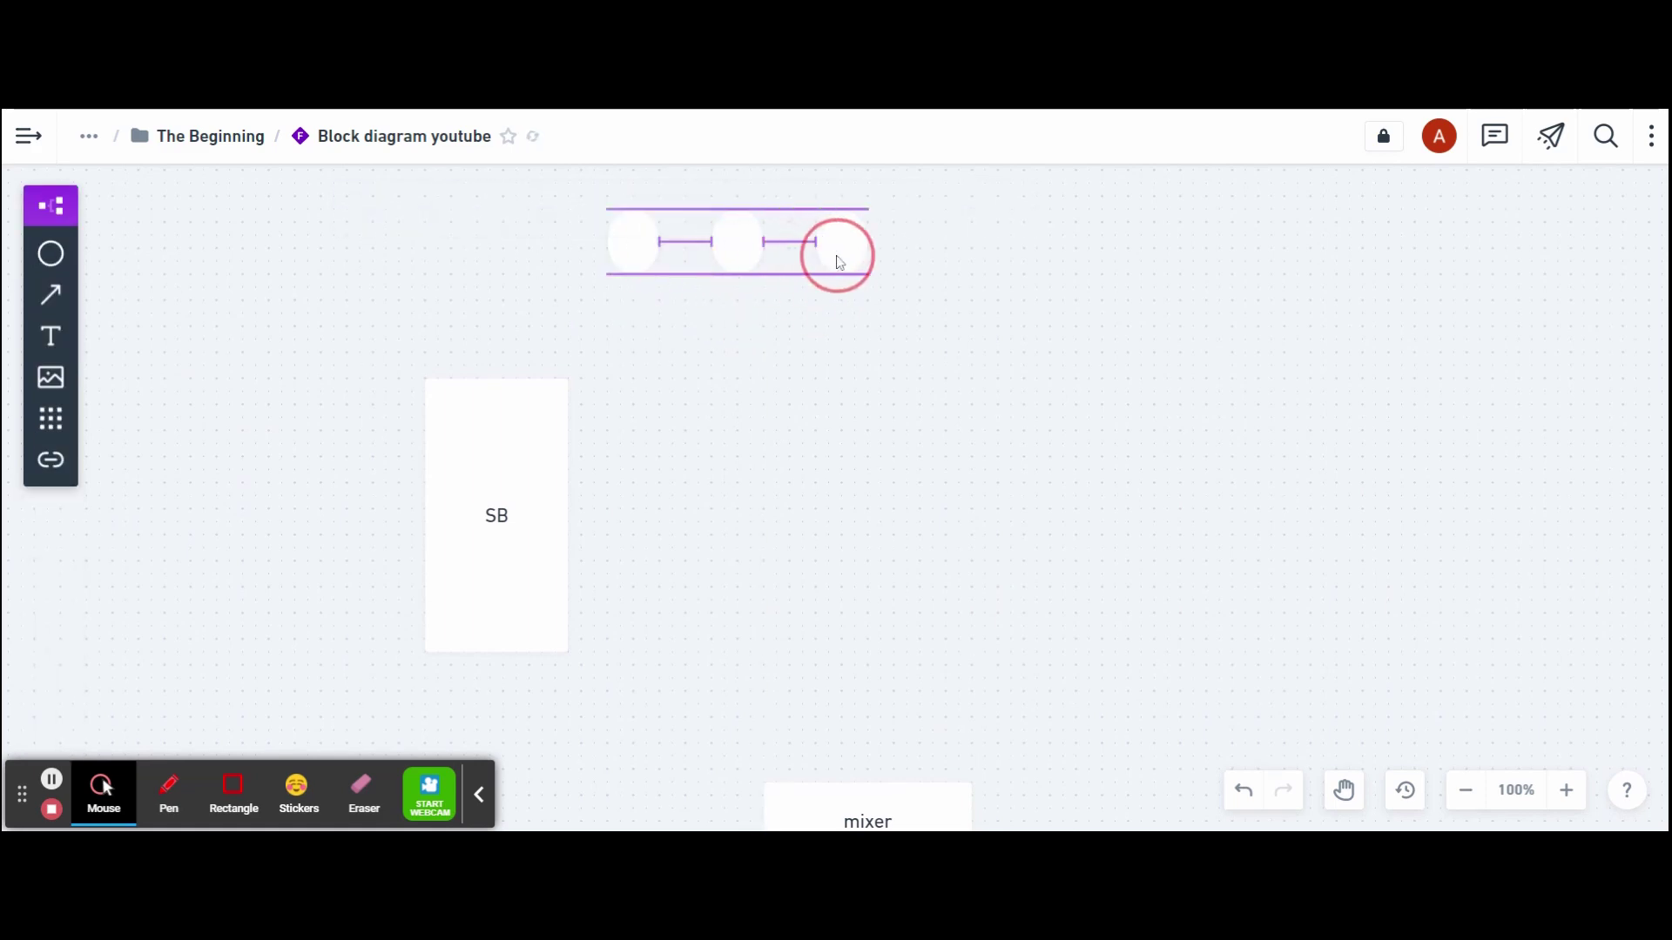
pyautogui.moveTo(839, 261); pyautogui.dragTo(973, 249)
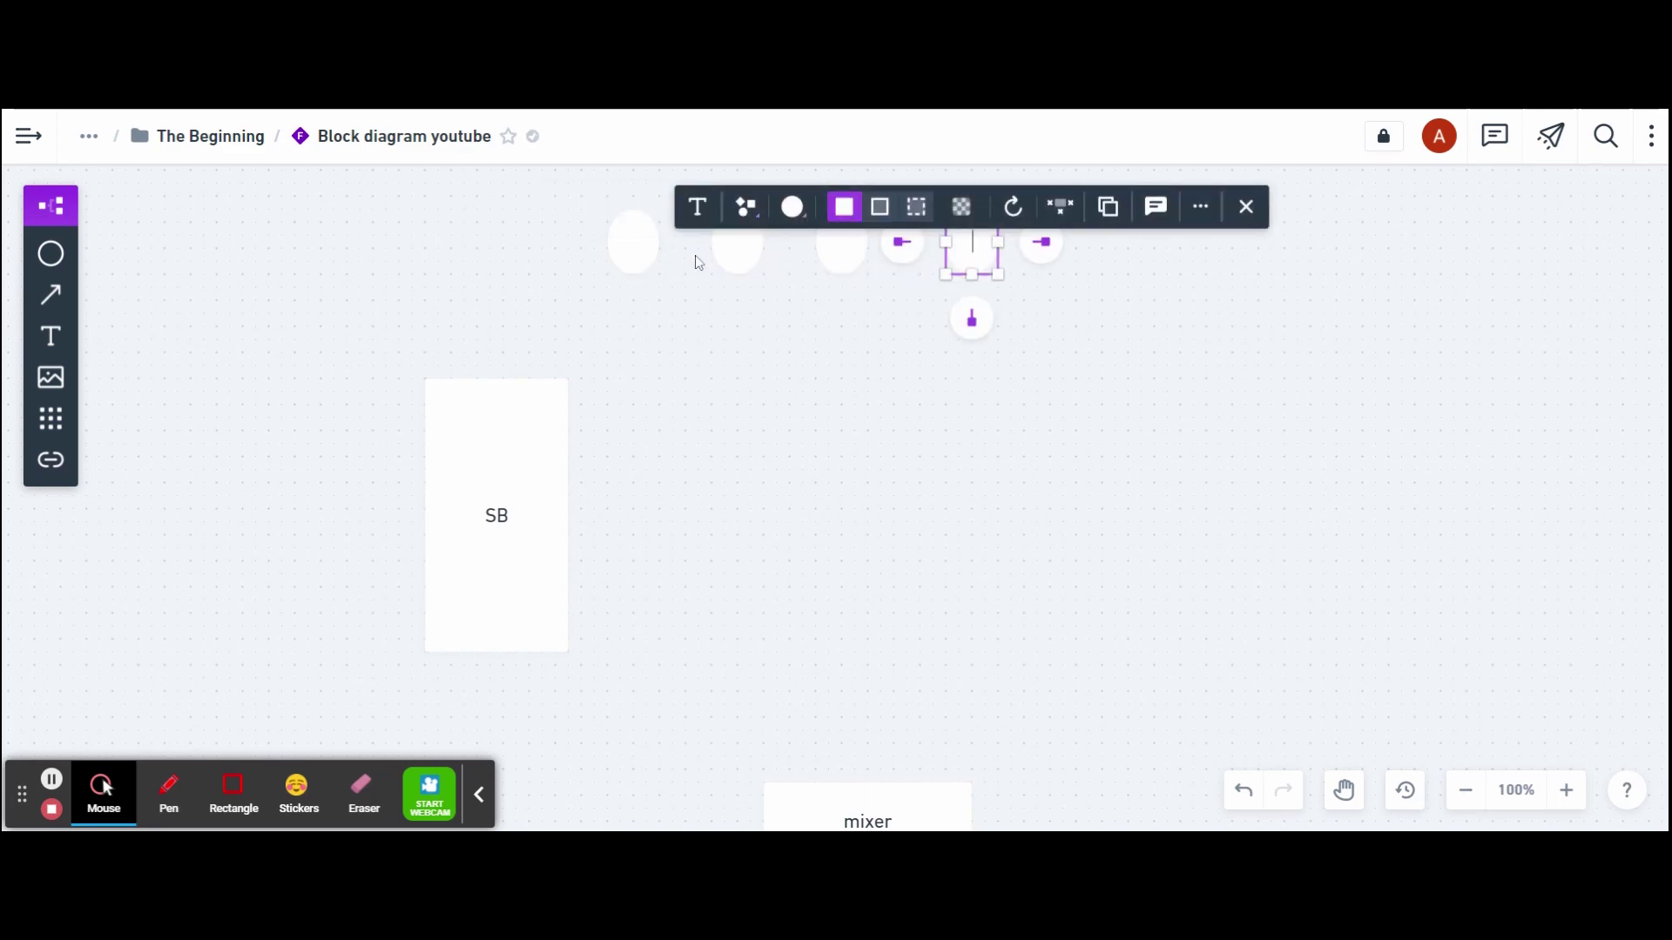
pyautogui.click(641, 250)
# Label the circles b, g, V and D, and enlarge the D oval
pyautogui.click(635, 248)
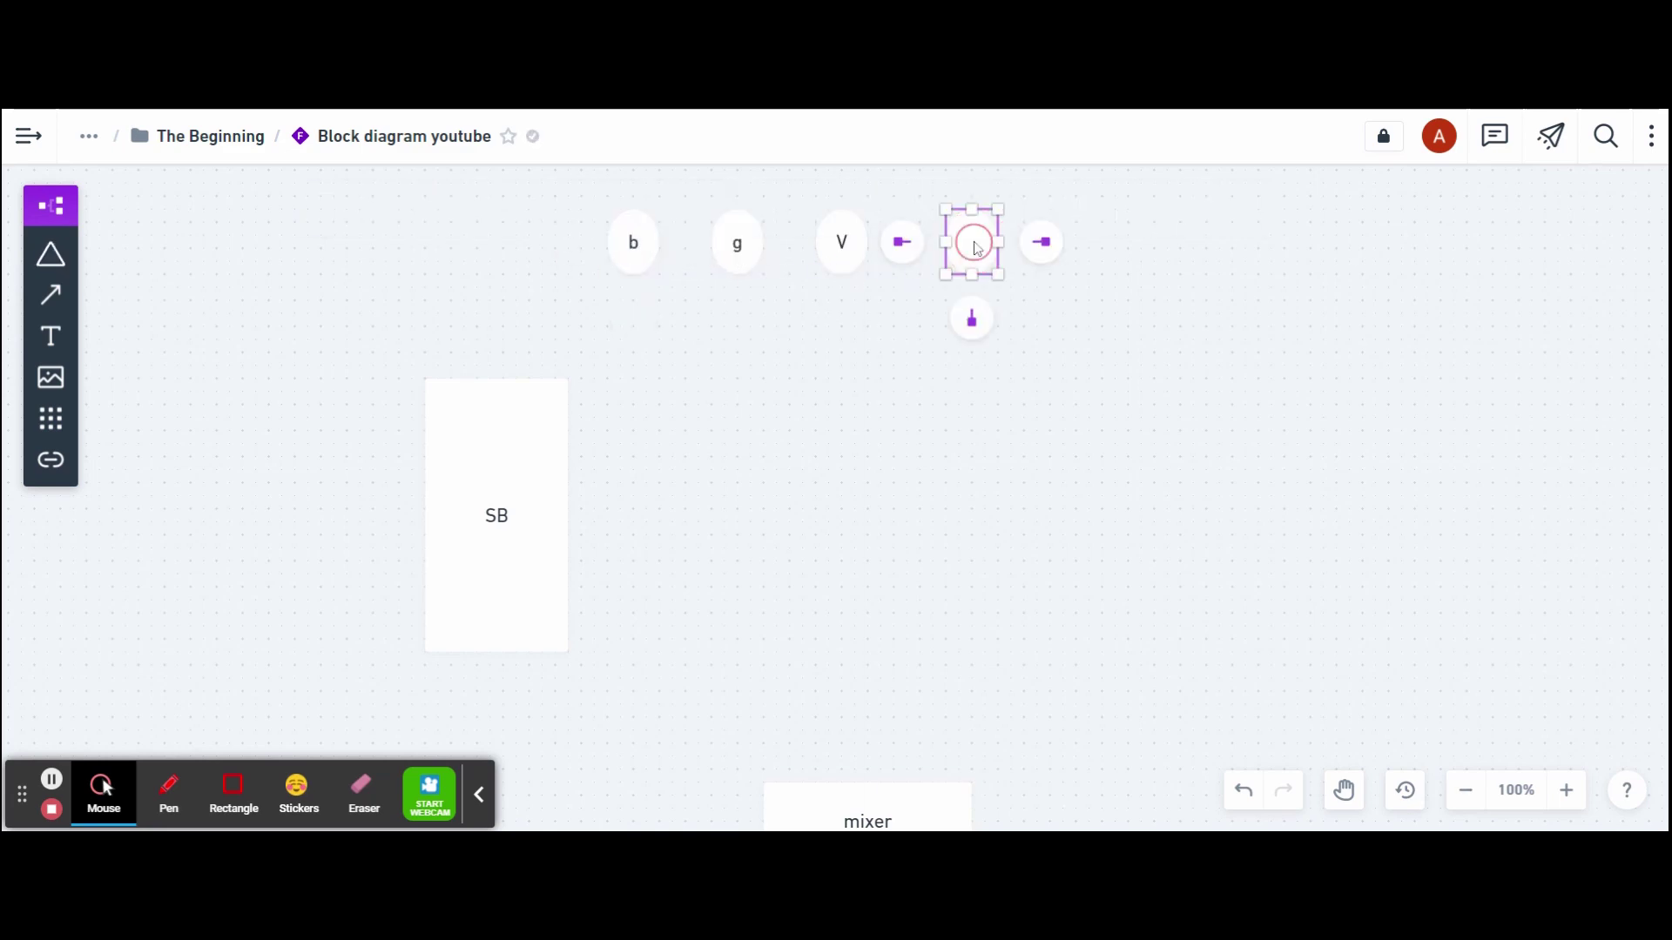
pyautogui.moveTo(1032, 255)
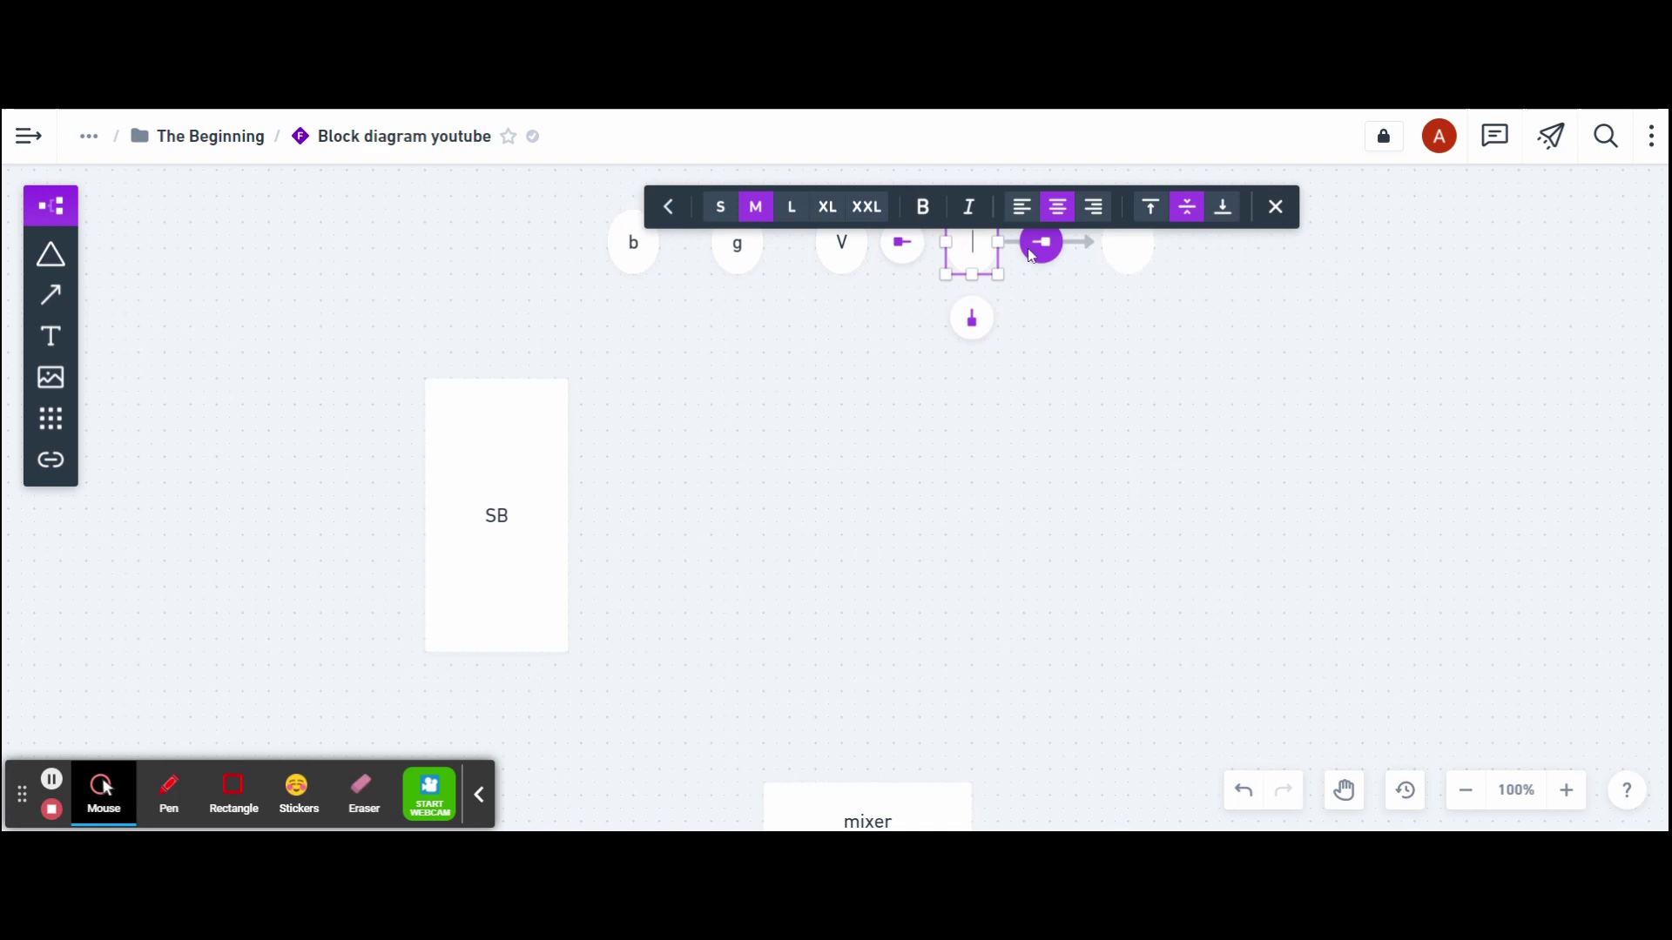
pyautogui.click(993, 325)
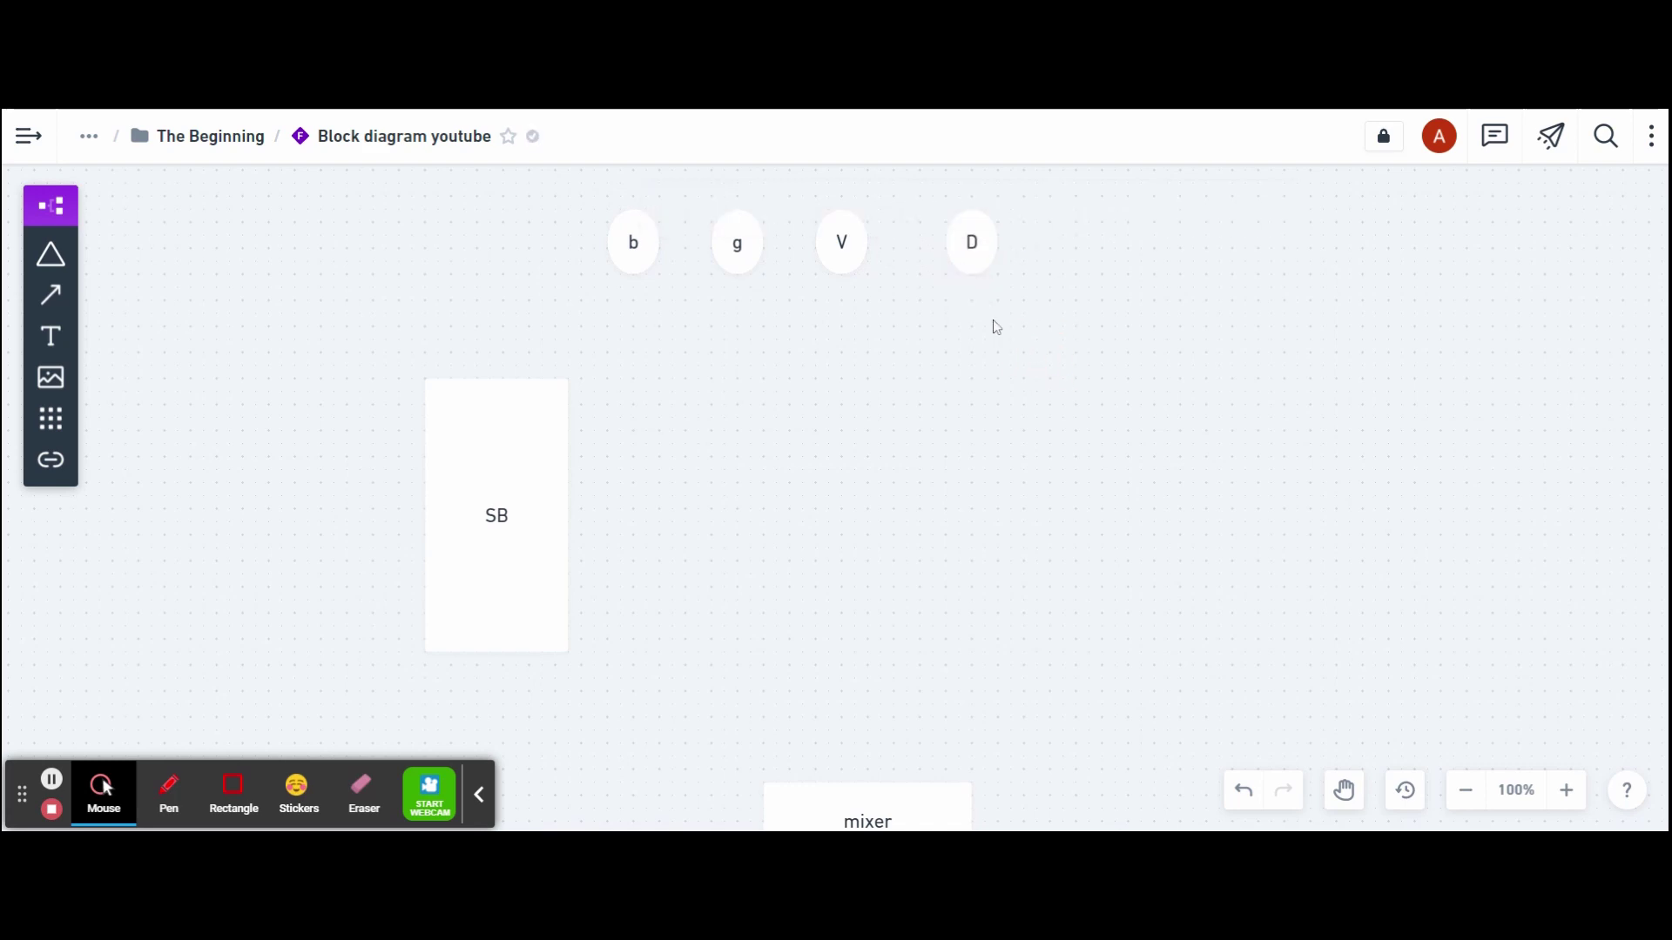
pyautogui.moveTo(999, 275); pyautogui.dragTo(1037, 255)
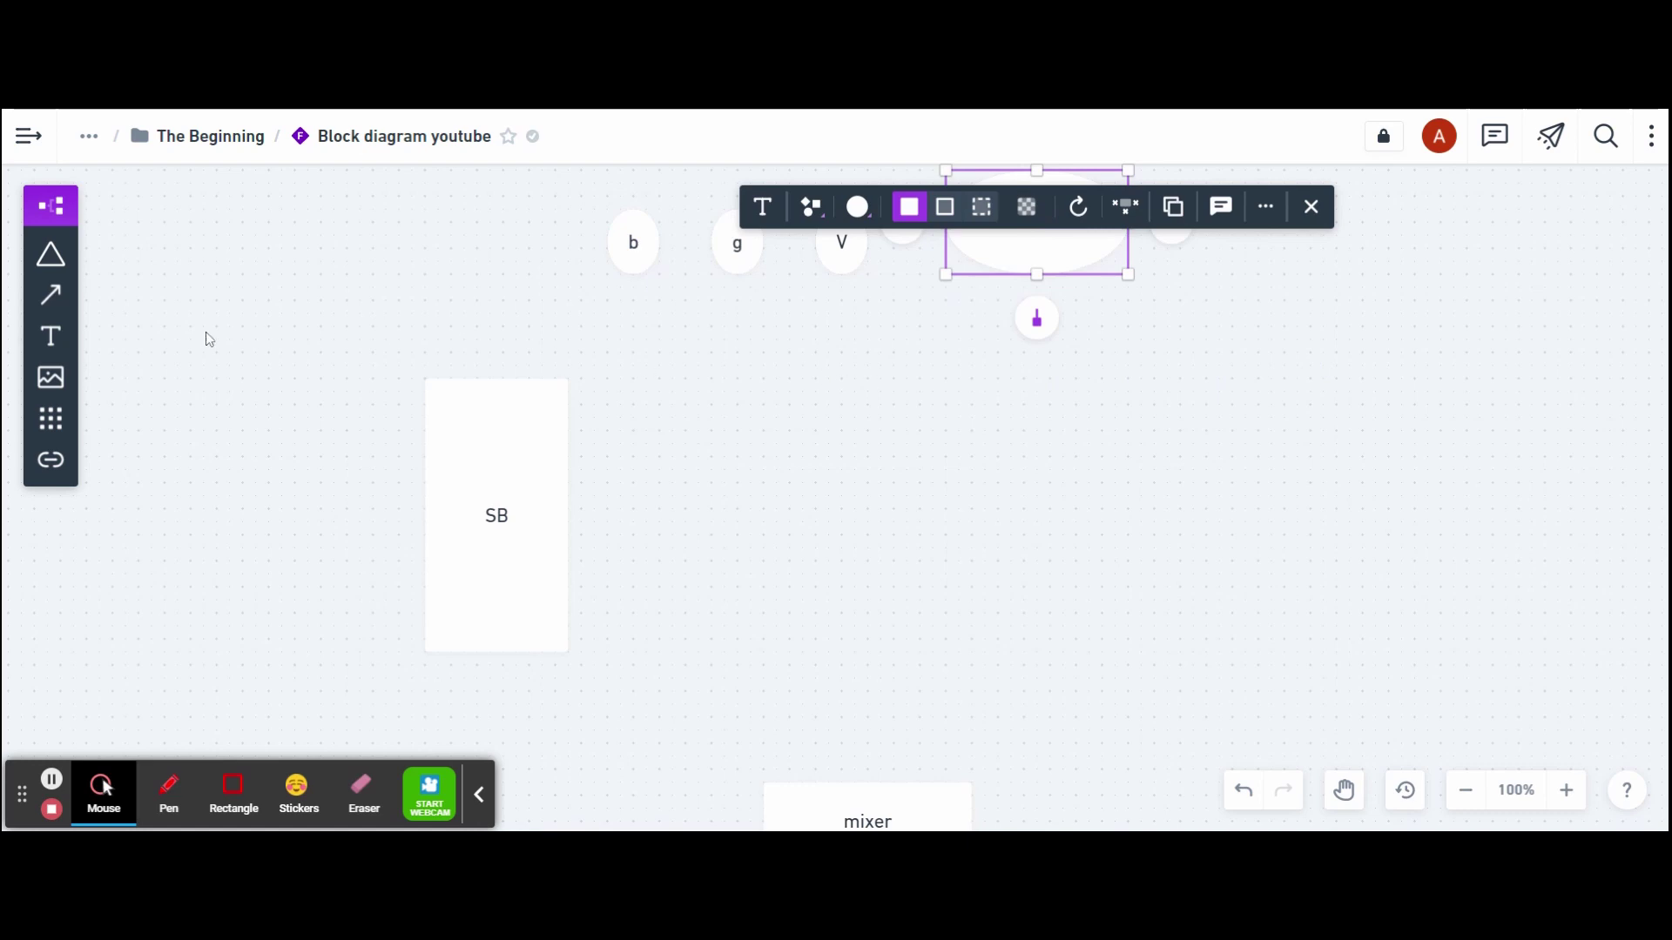
# Draw connector arrows from the b, g, V and D ovals down into the SB box
pyautogui.click(40, 306)
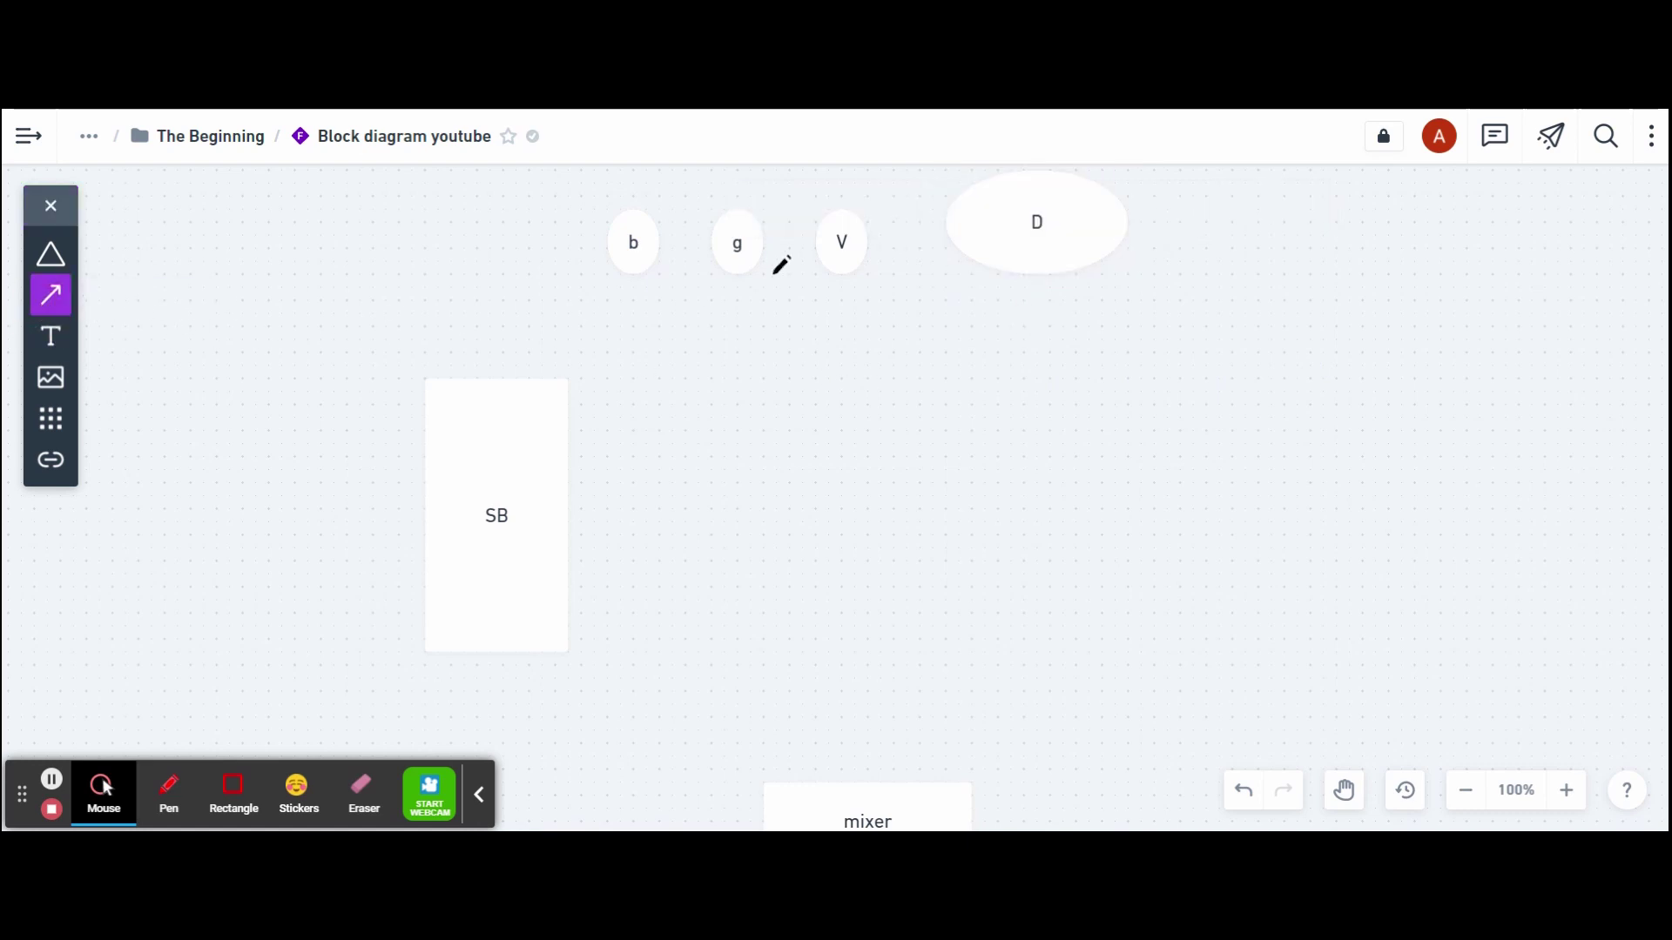
pyautogui.moveTo(641, 268); pyautogui.dragTo(572, 444)
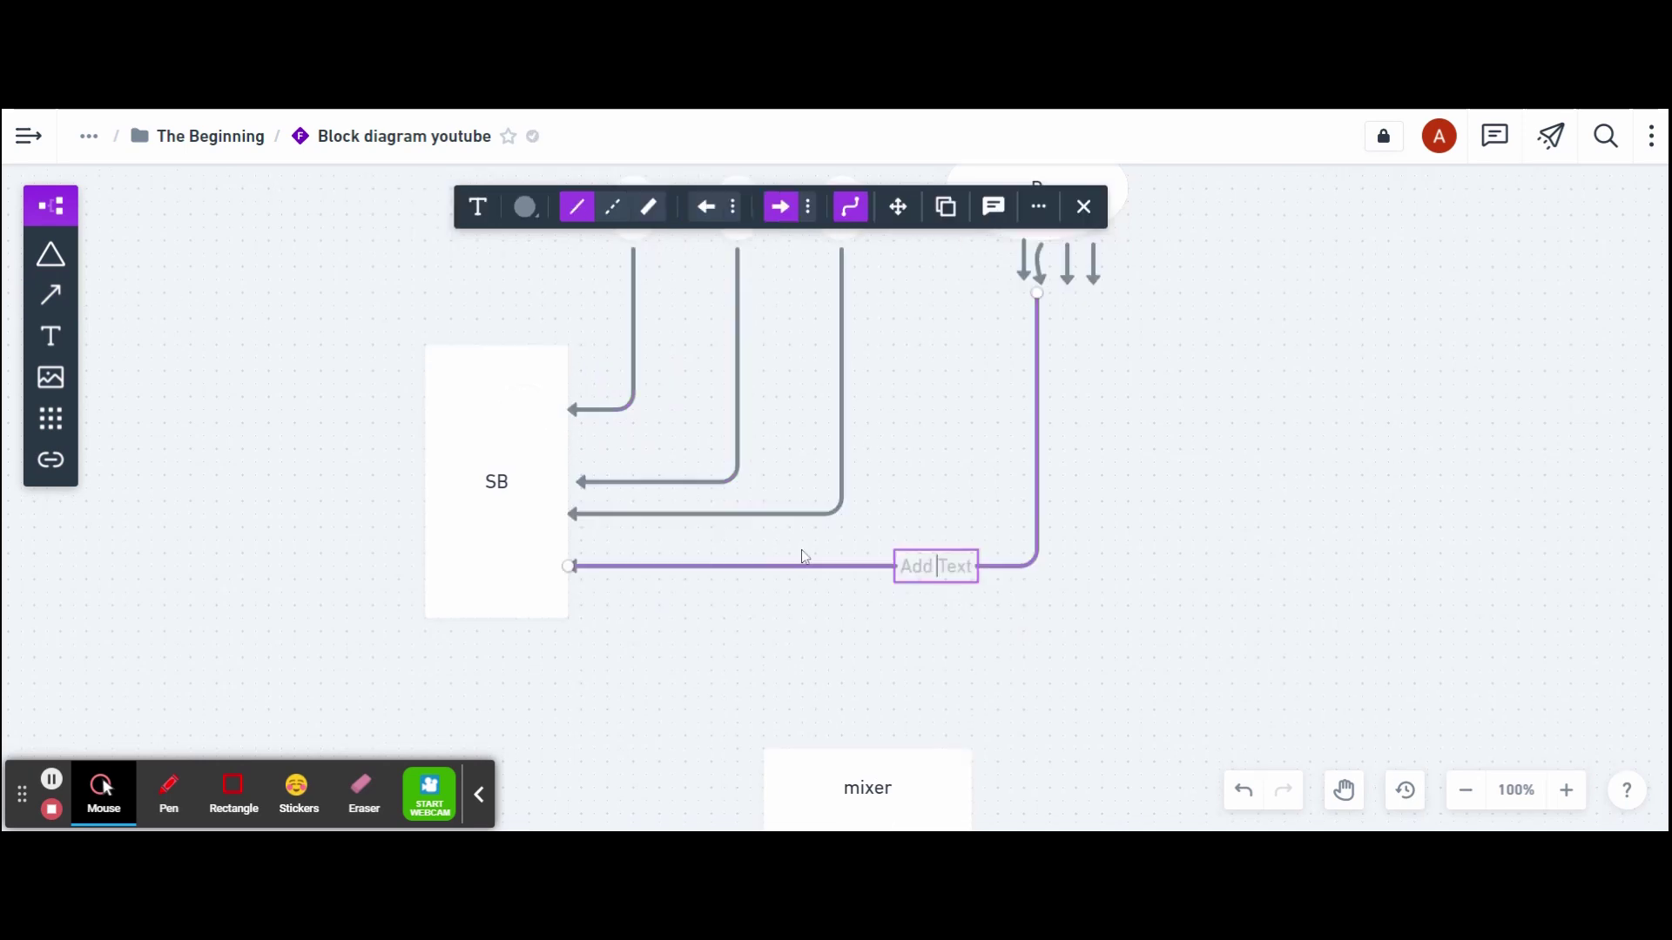
pyautogui.scroll(1, 783, 470)
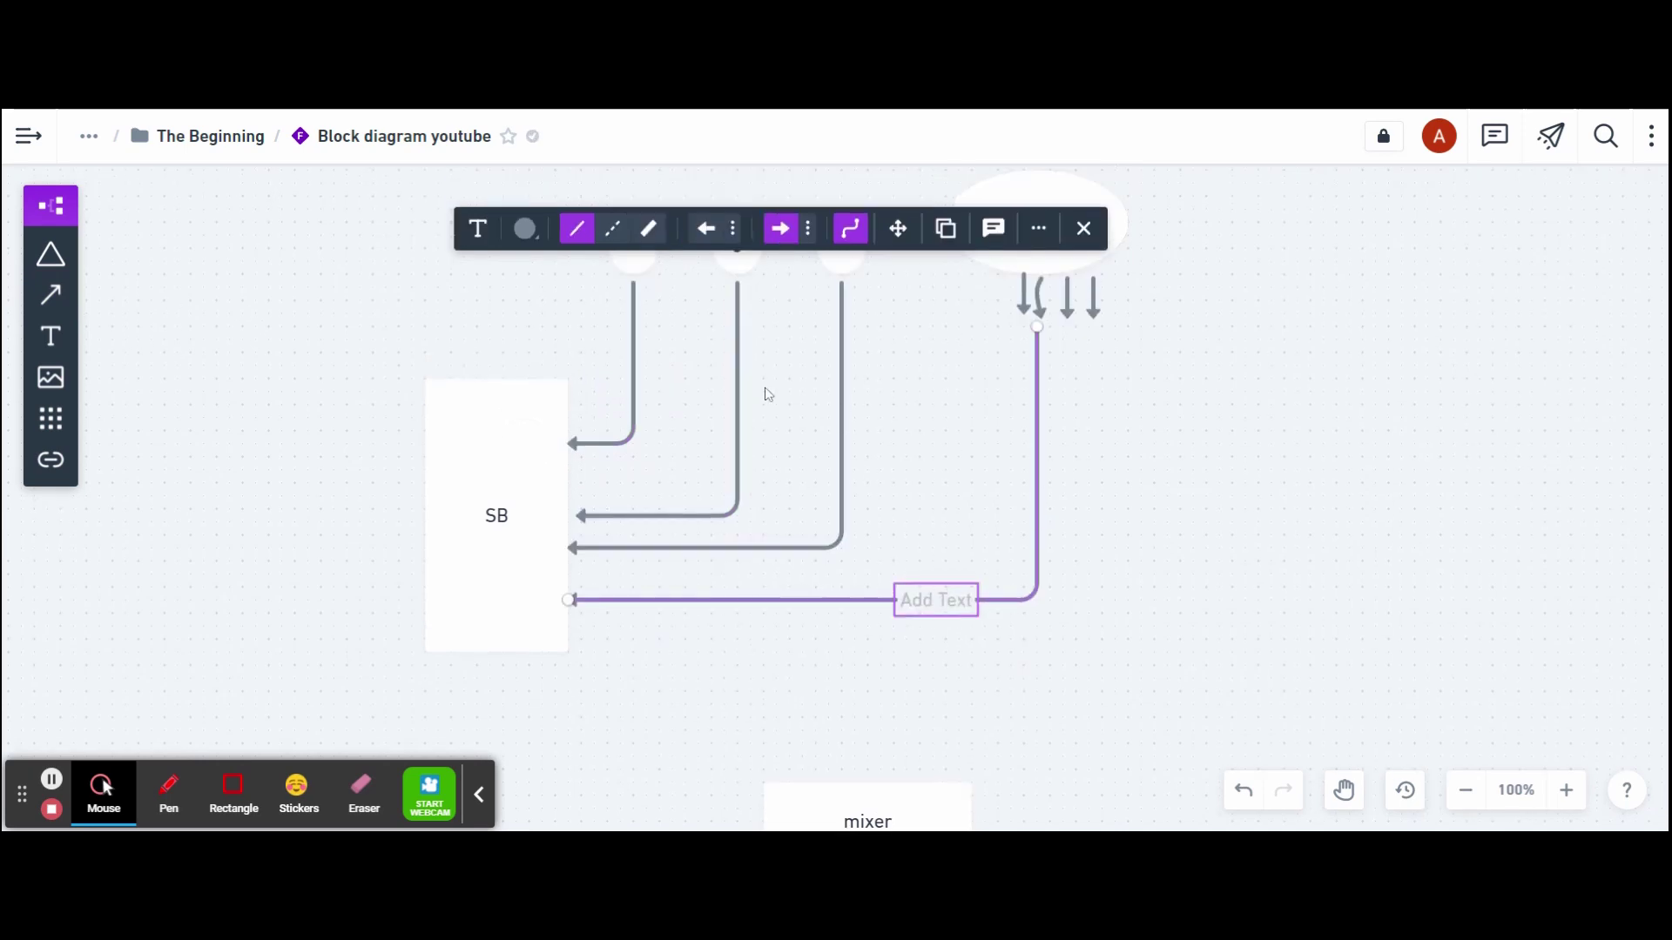
pyautogui.scroll(-1, 845, 440)
pyautogui.click(982, 415)
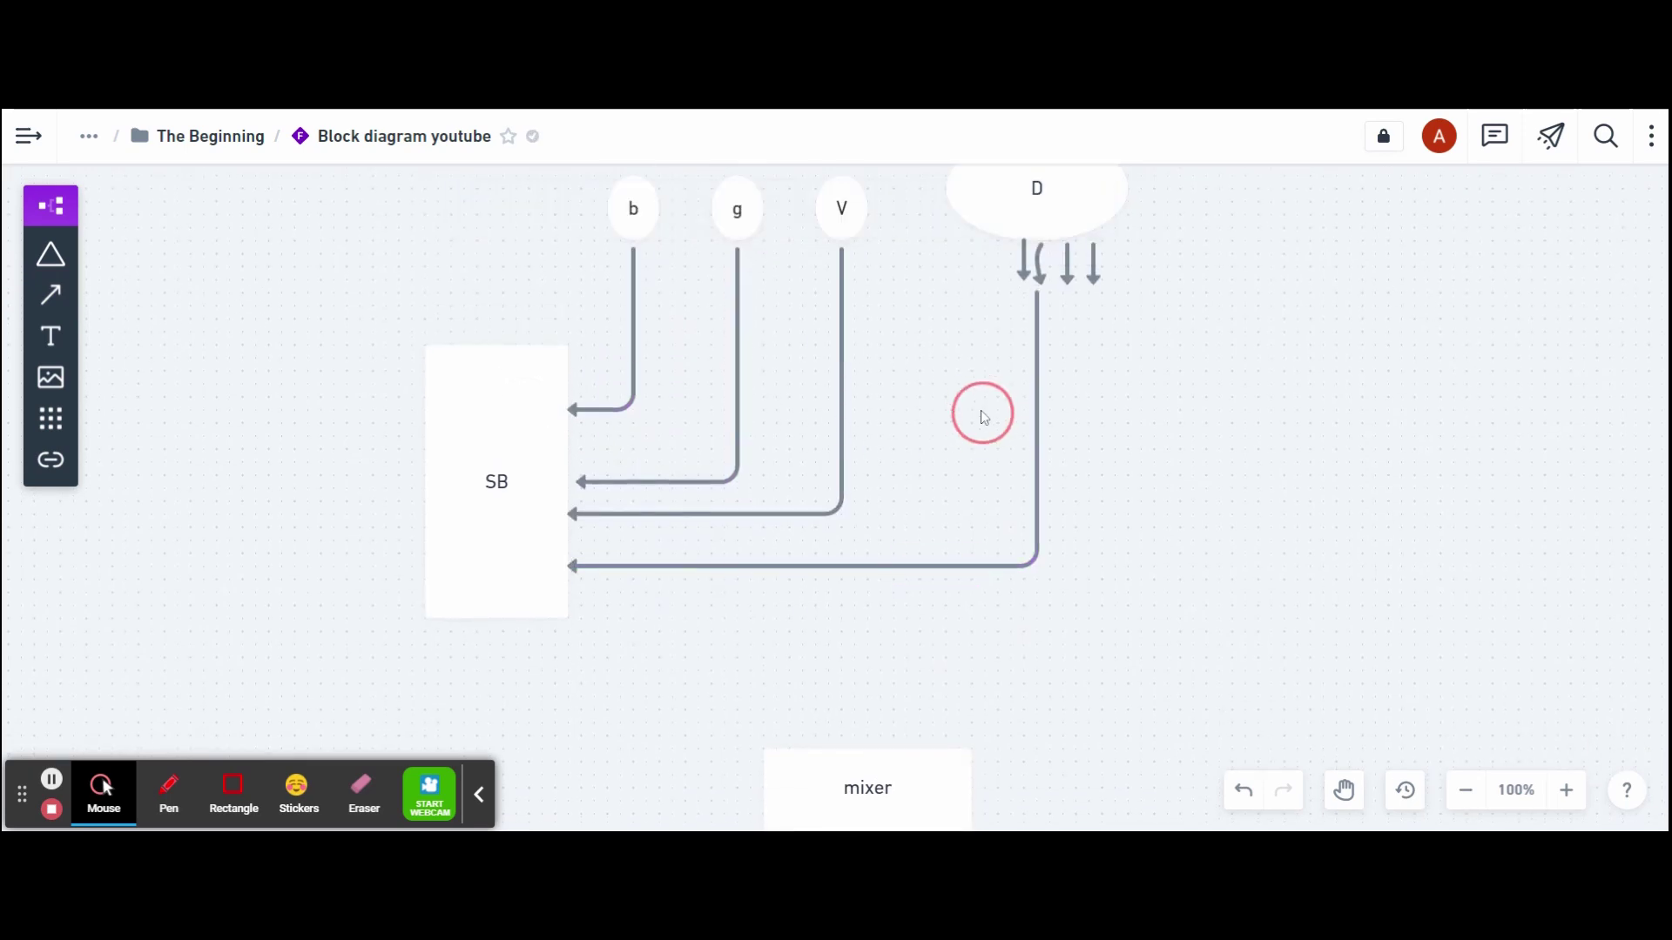
pyautogui.click(844, 375)
# Fill the SB box with yellow
pyautogui.click(546, 438)
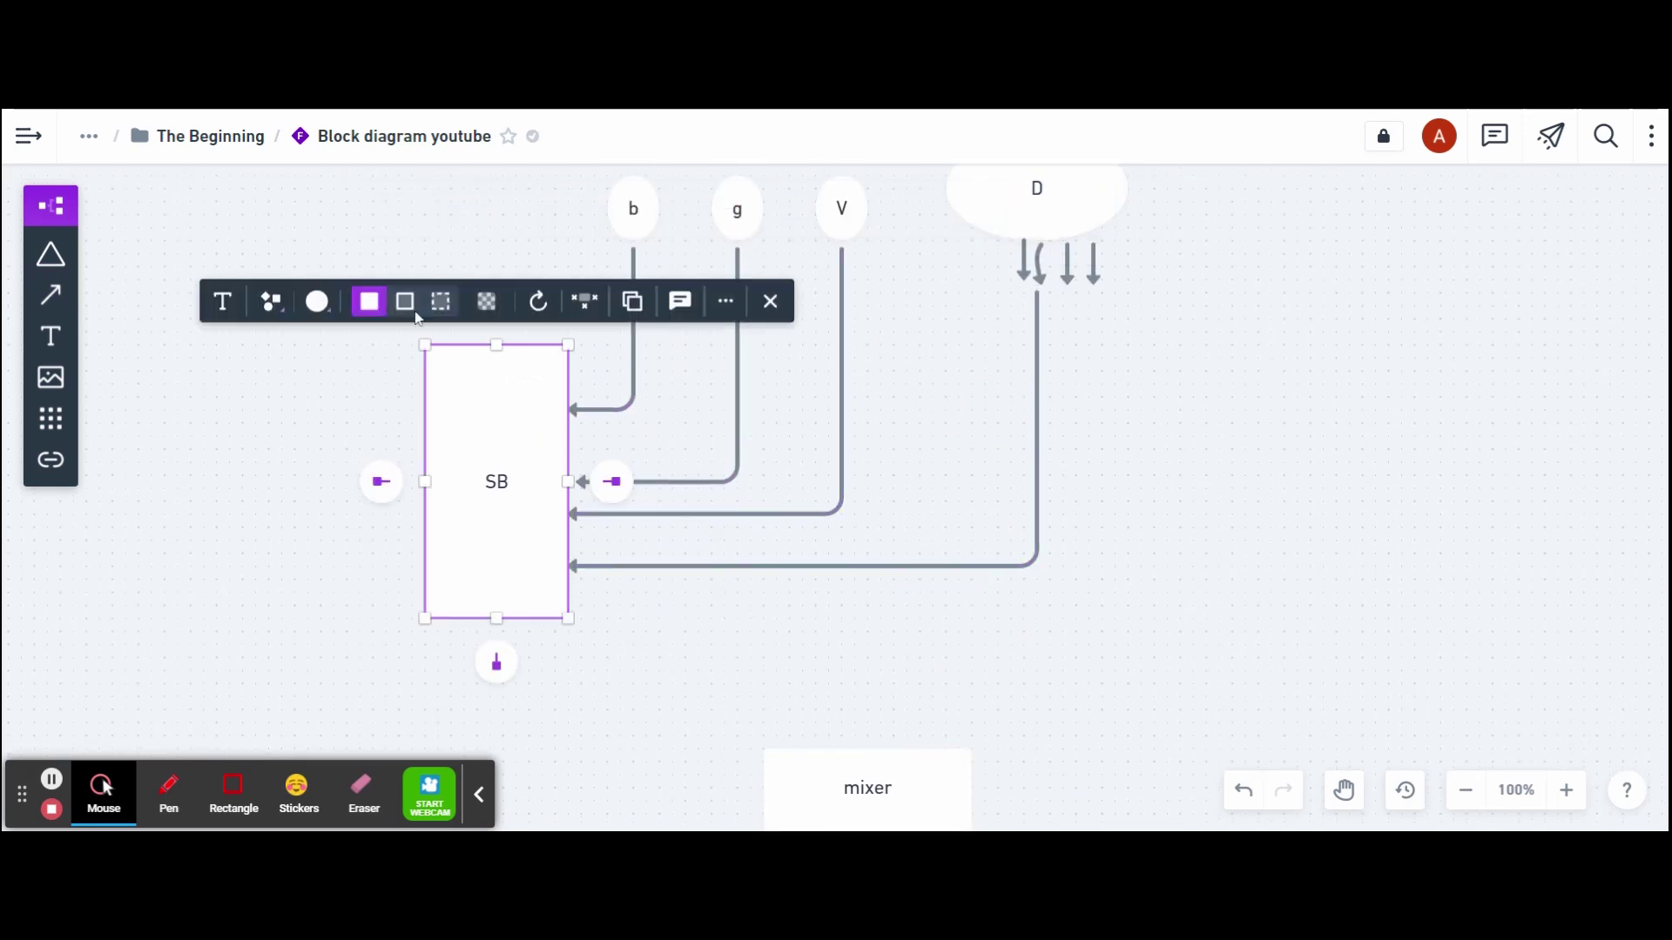
pyautogui.click(317, 301)
pyautogui.click(340, 364)
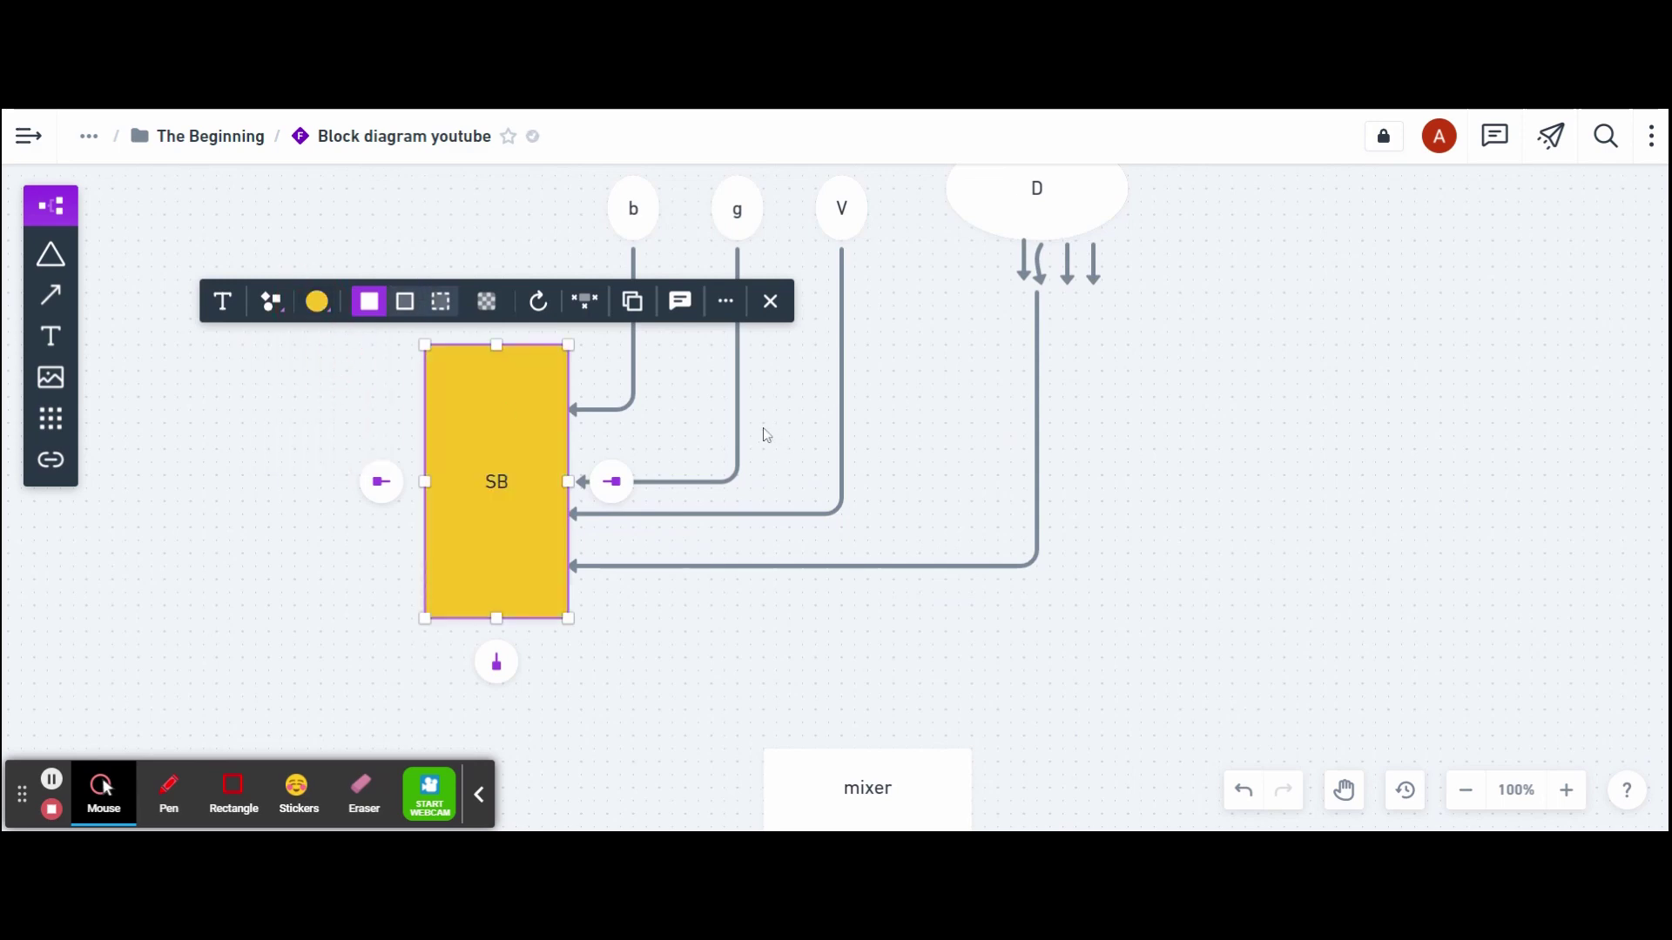
# Colour the arrow from g into SB red
pyautogui.click(737, 427)
pyautogui.click(384, 207)
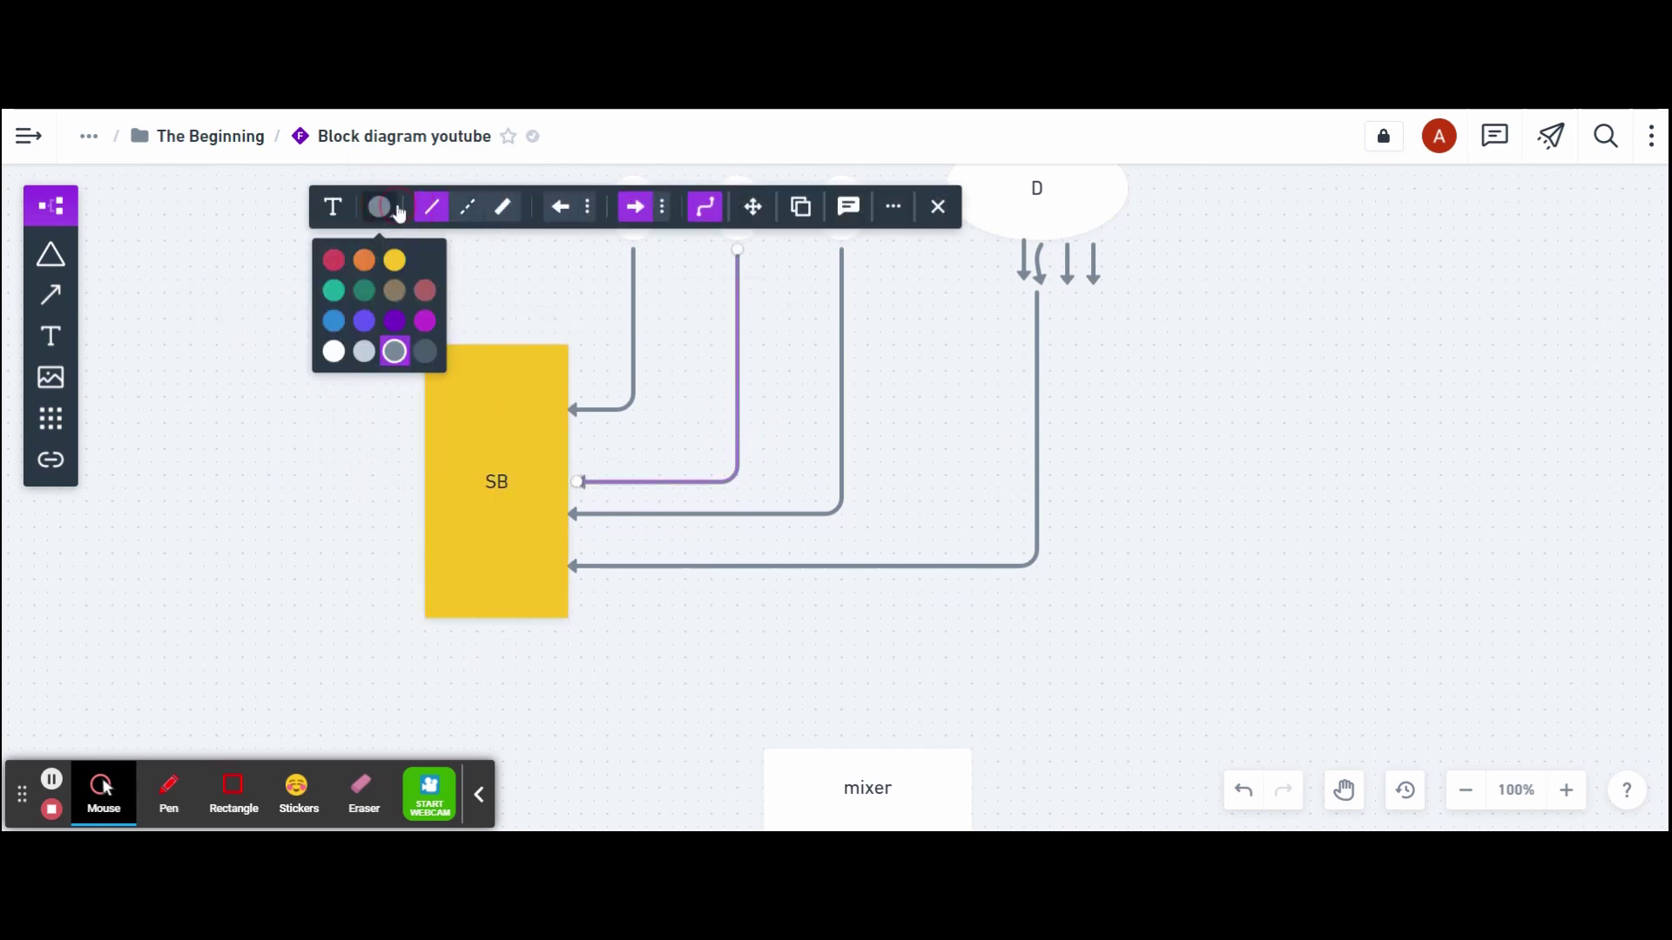
pyautogui.click(334, 260)
pyautogui.click(1212, 425)
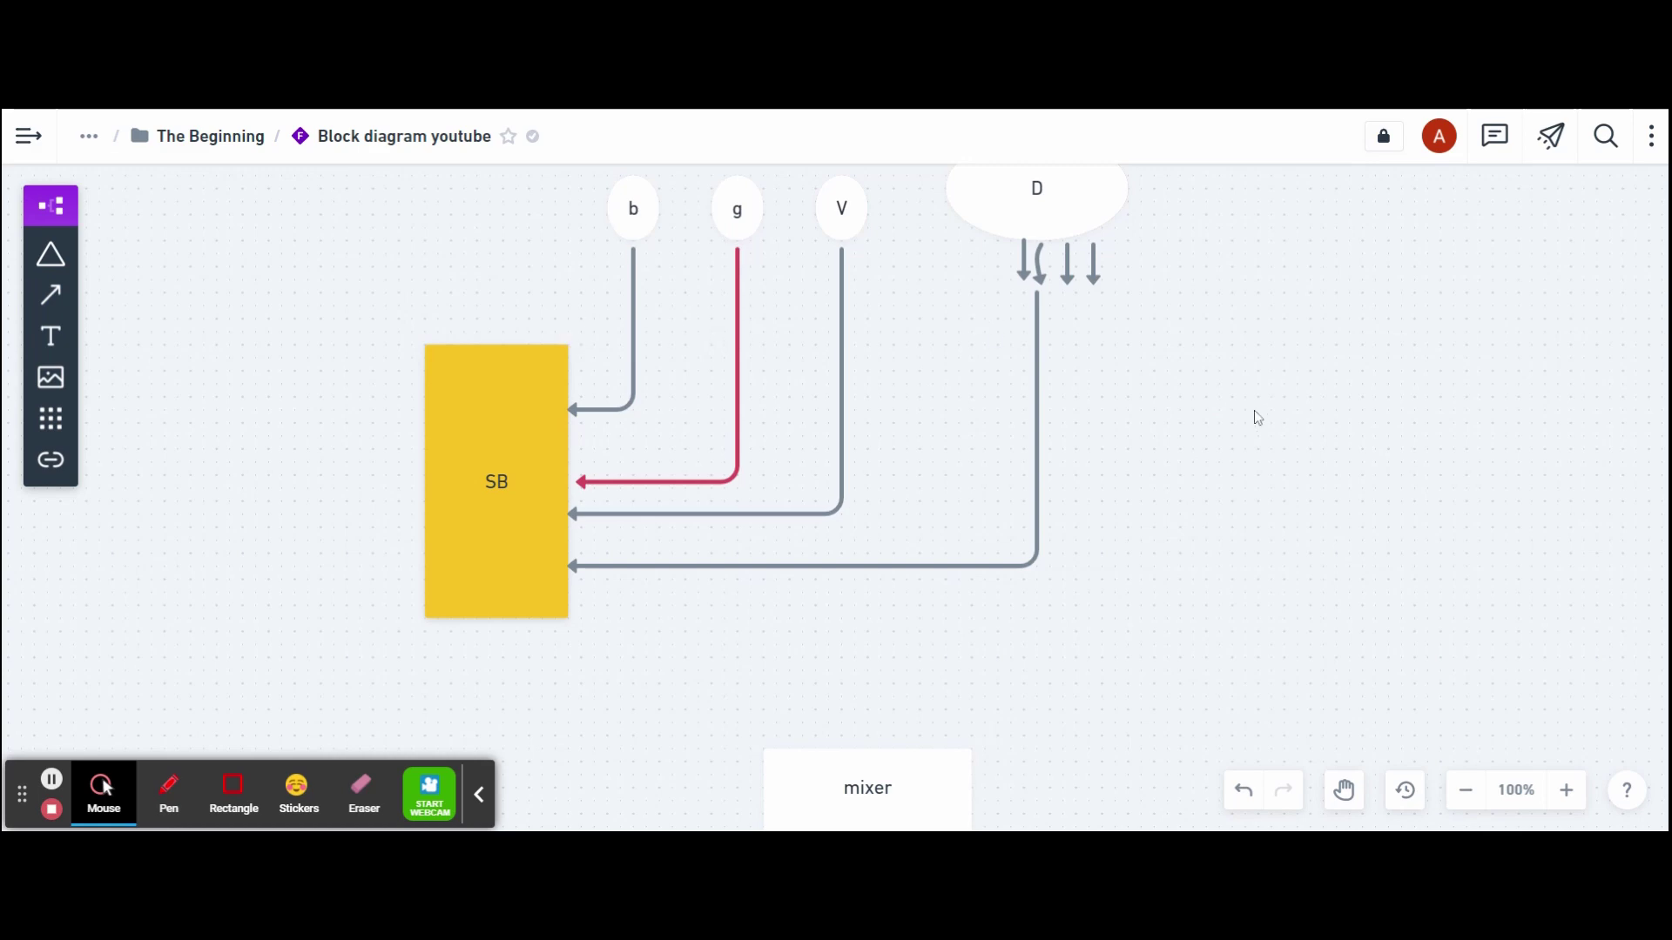
pyautogui.scroll(1, 1122, 603)
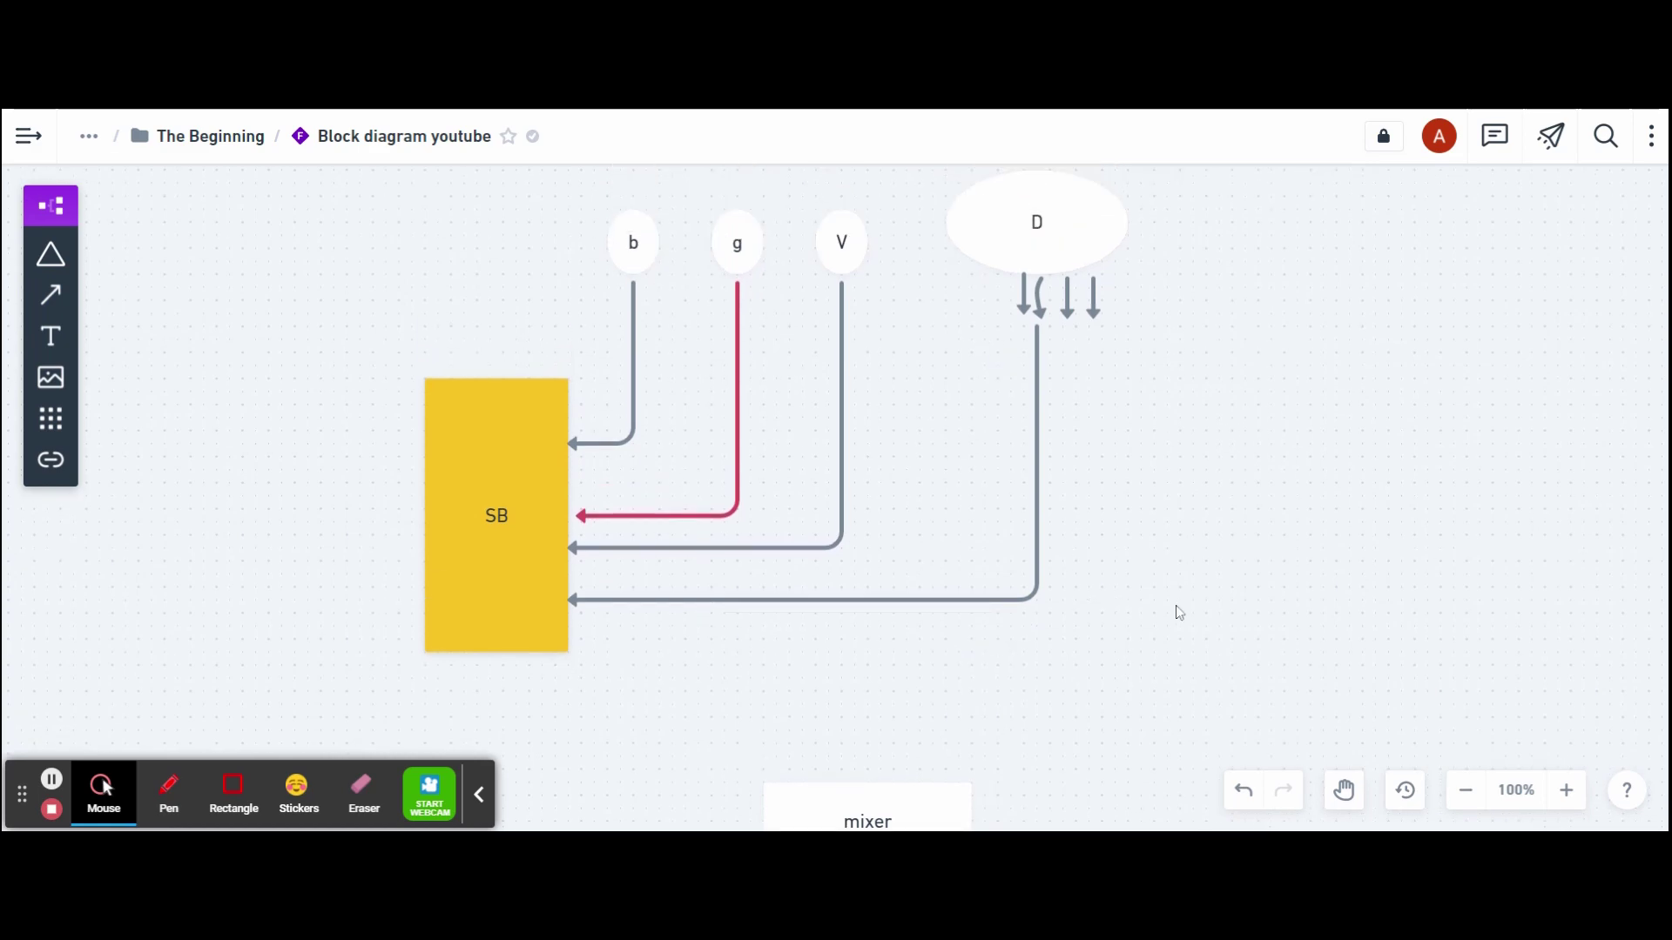